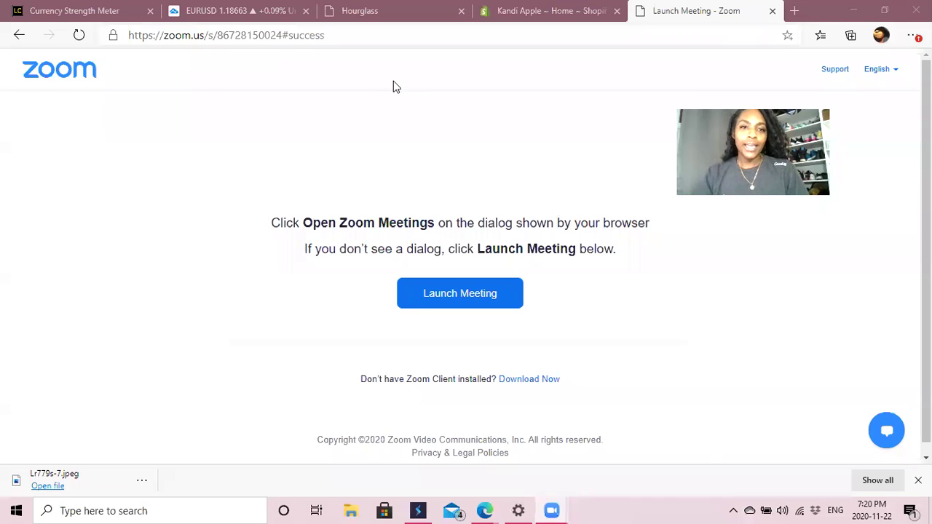
Switch to the TradingView EURUSD chart and set its time interval to 1 minute.
click(173, 15)
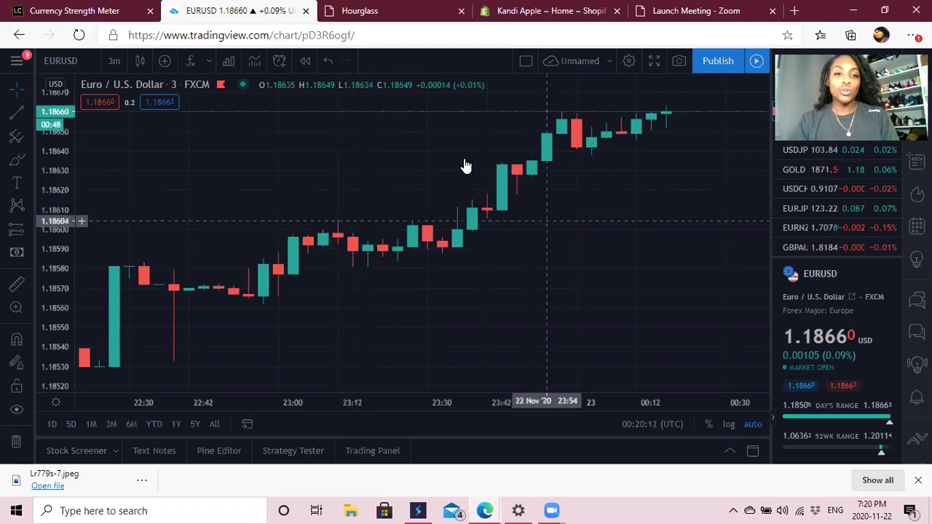
click(118, 62)
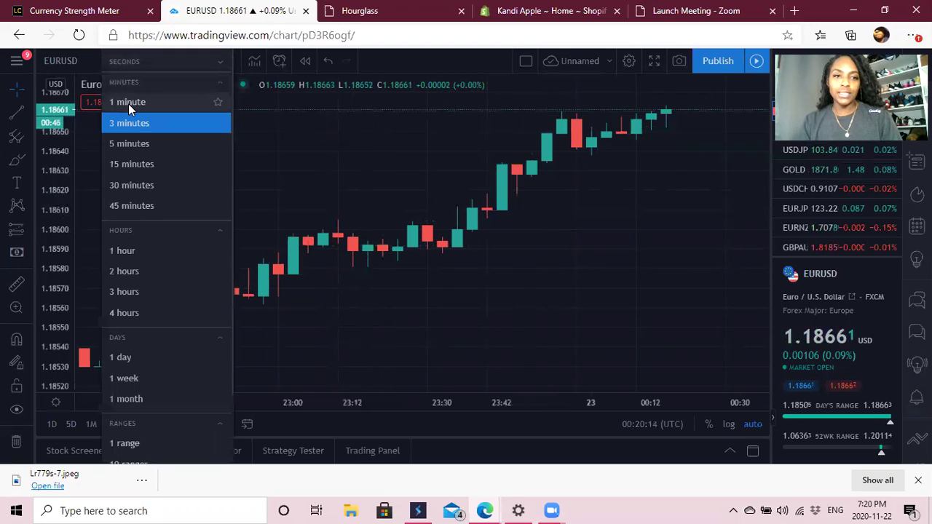
click(128, 104)
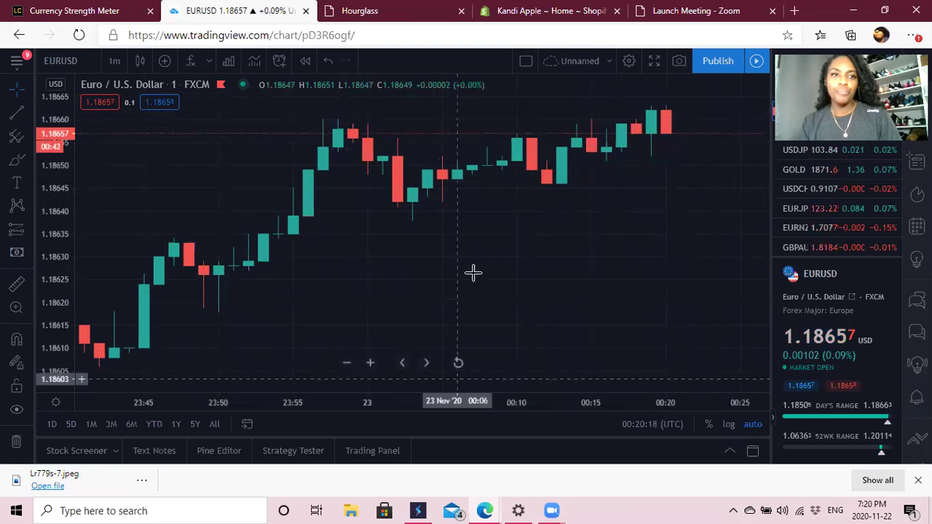
key(ctrl+Tab)
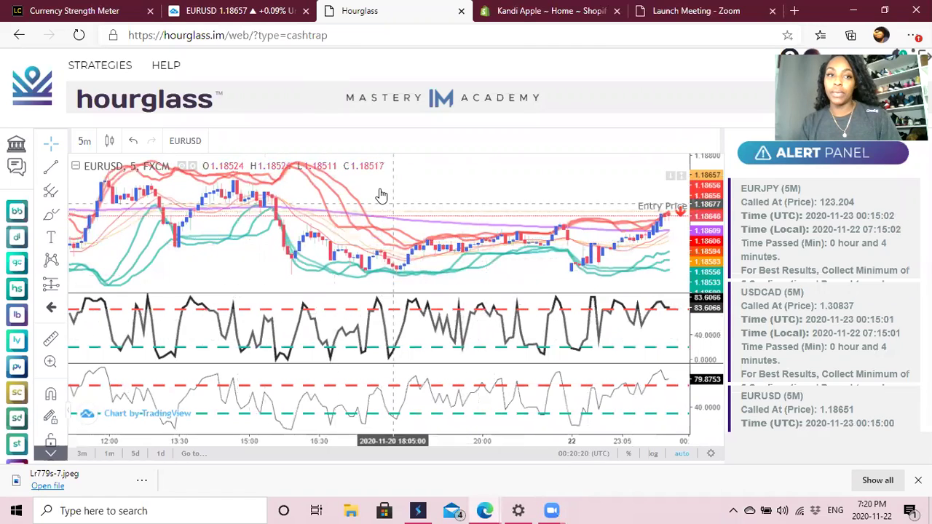
key(ctrl+shift+Tab)
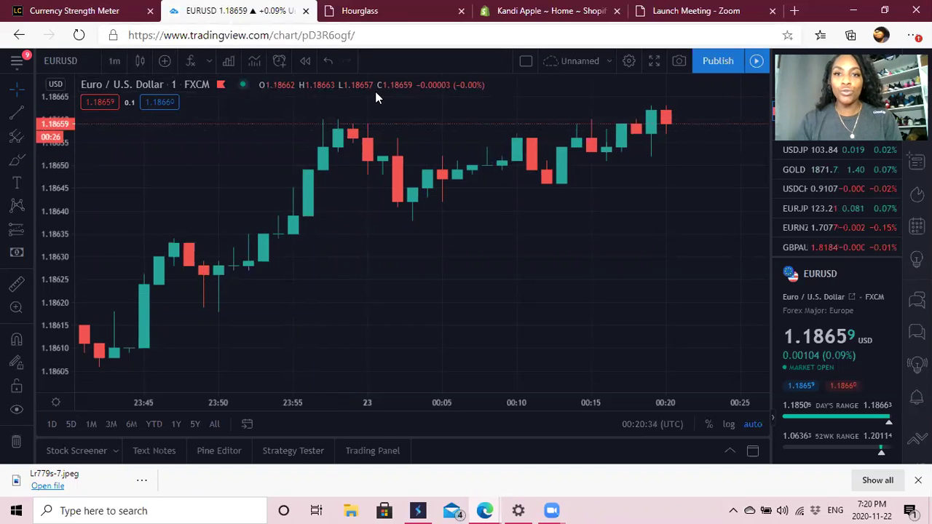
click(82, 66)
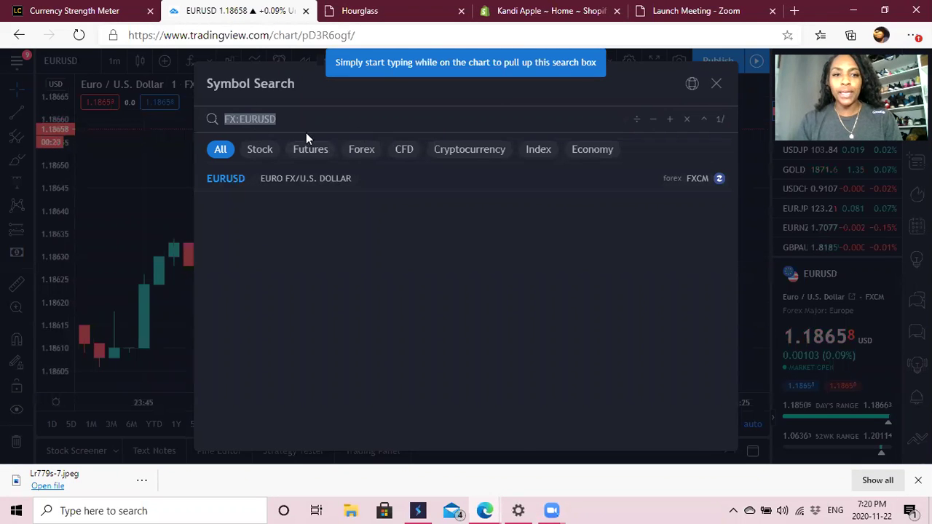
click(182, 146)
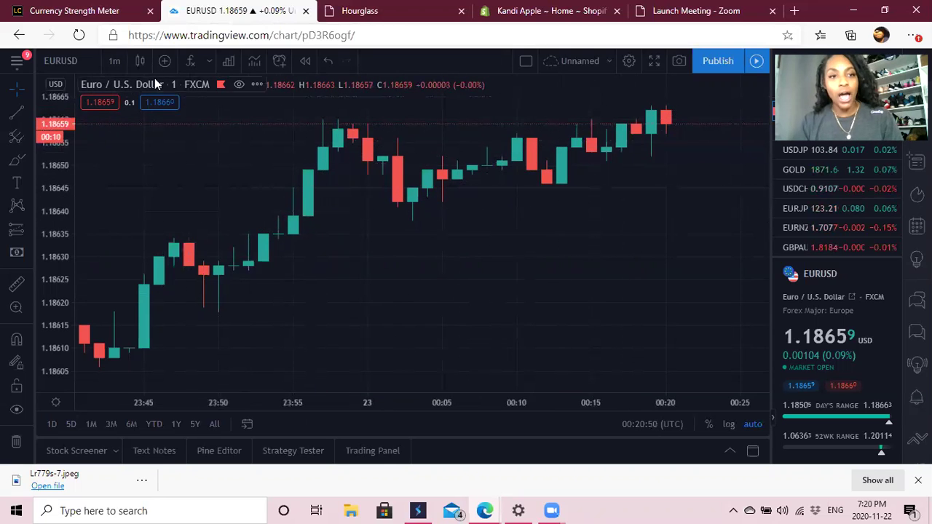
click(113, 61)
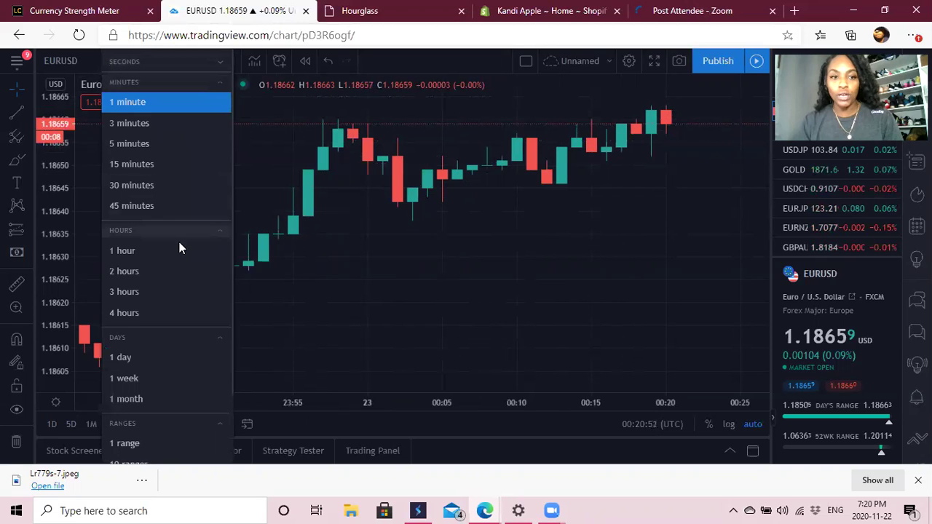
click(355, 333)
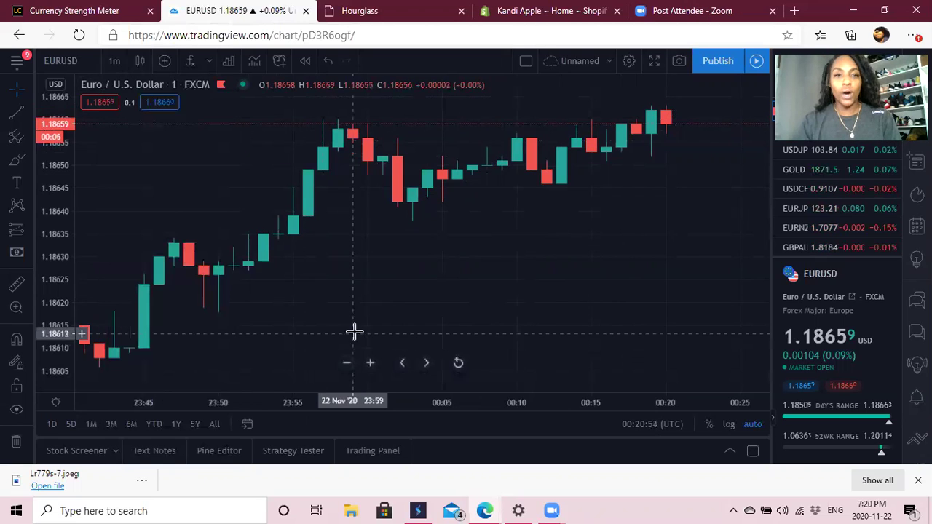
Search the indicators for "boll" and add Bollinger Bands to the EURUSD chart.
click(202, 66)
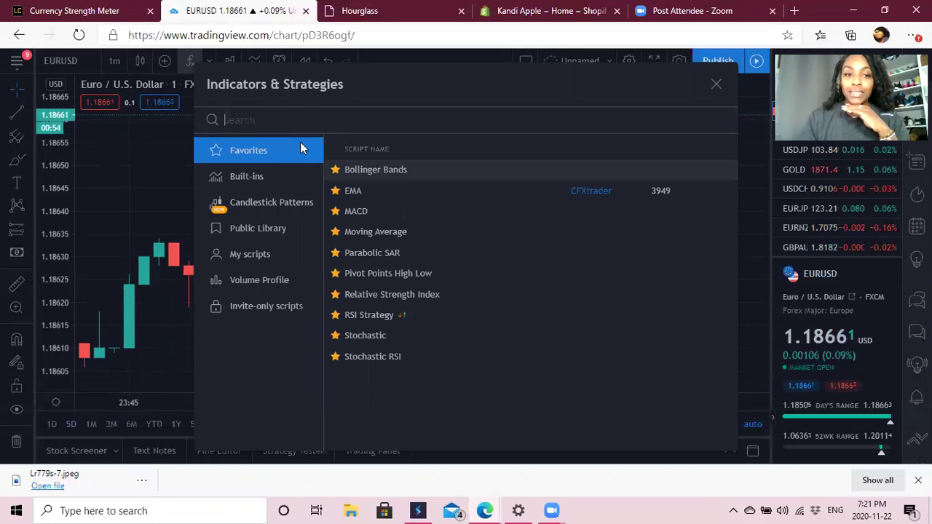
text(boll)
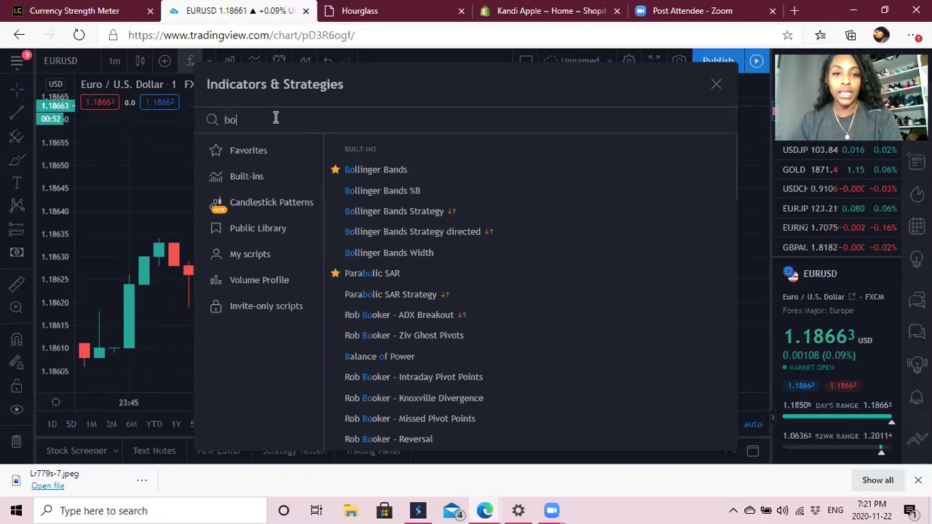
click(363, 171)
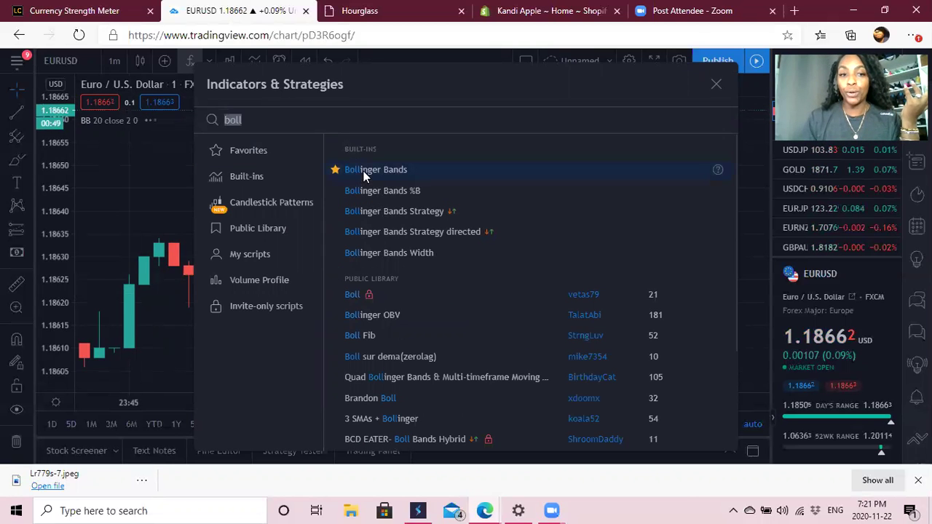
click(717, 85)
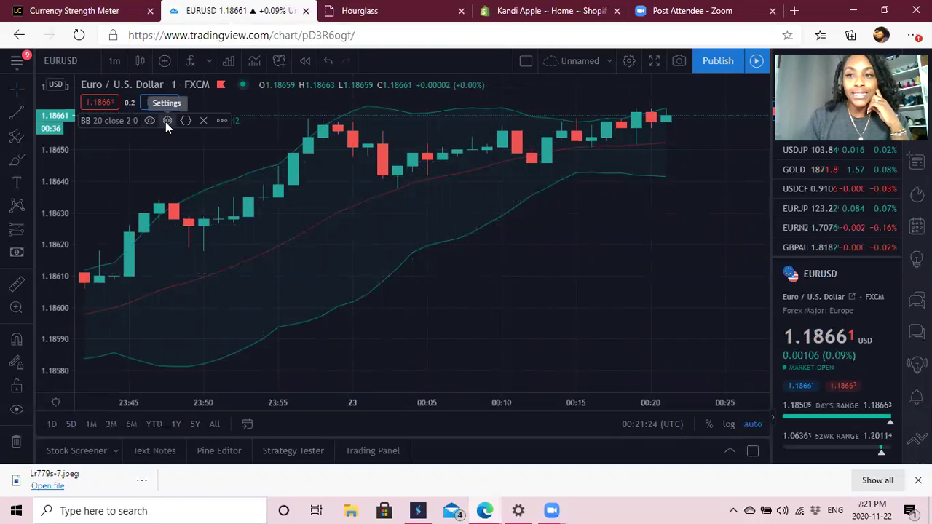
Style the Bollinger Bands' upper line in red with the second line thickness.
click(166, 122)
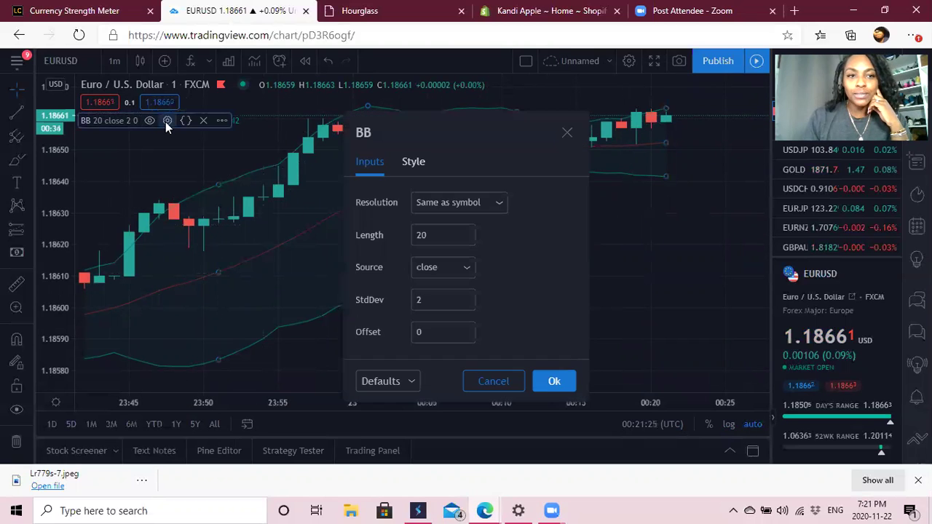
click(413, 161)
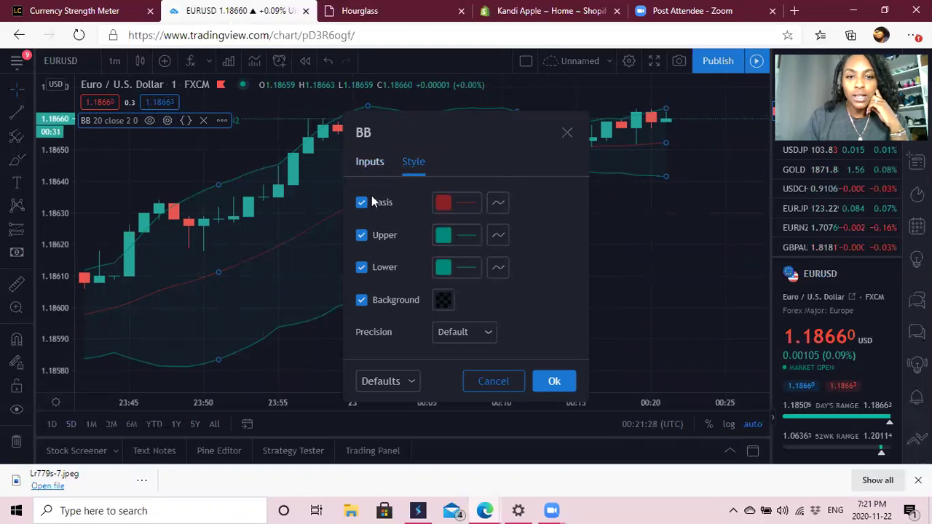
click(458, 237)
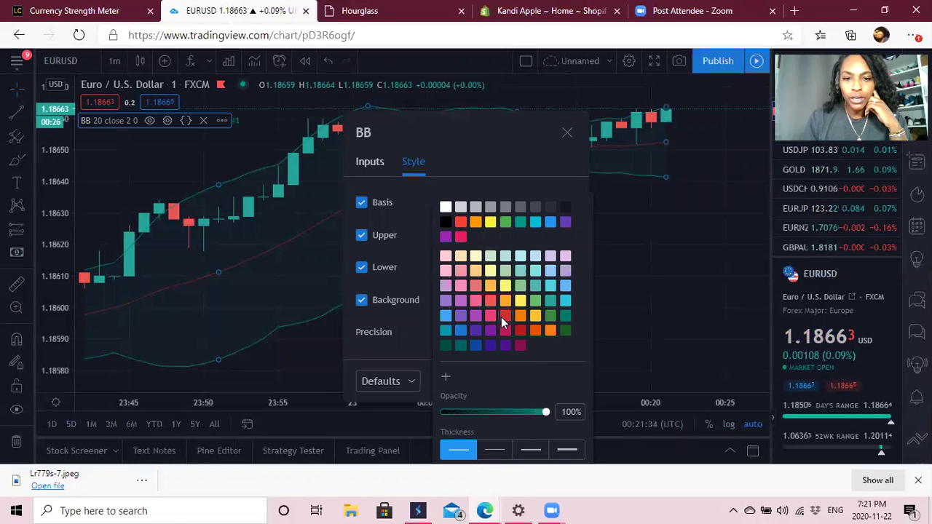
click(499, 451)
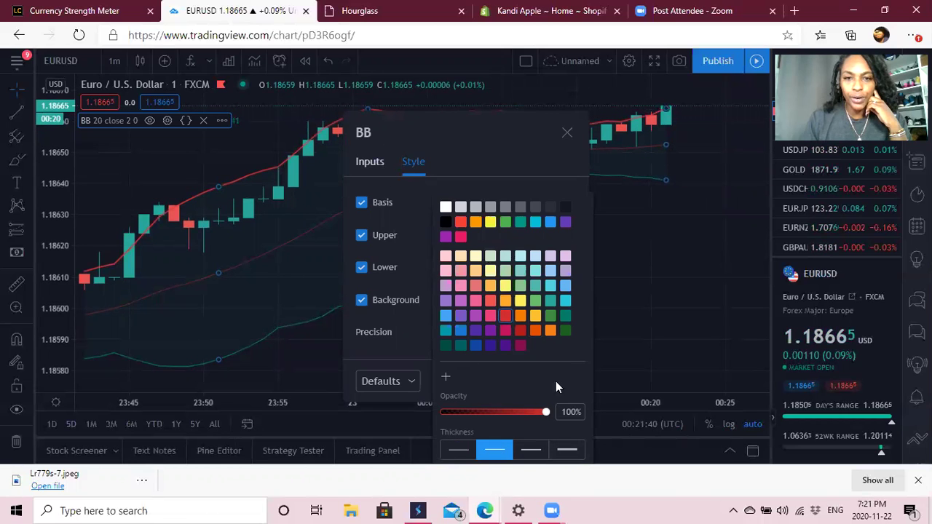
click(391, 134)
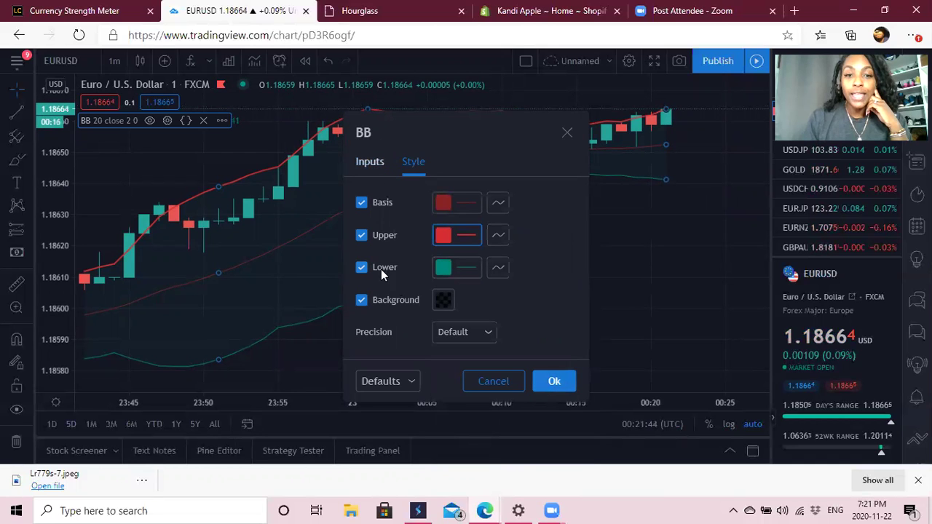
Set the Bollinger Bands' lower line to the second line thickness and apply the style settings.
click(459, 267)
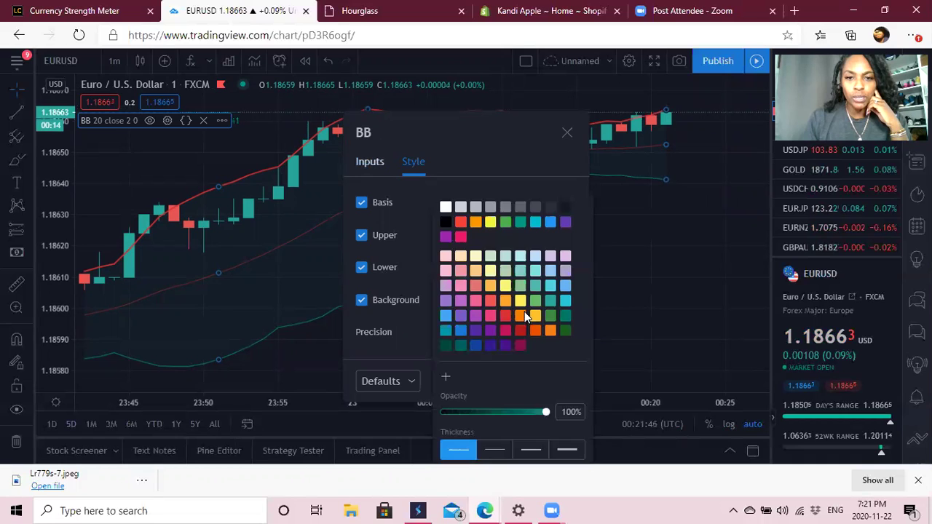
click(496, 451)
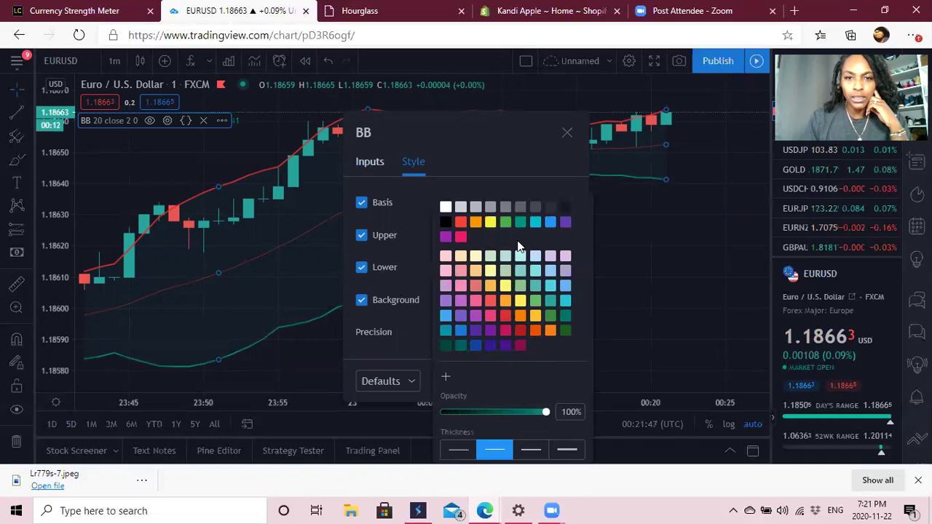
click(498, 133)
click(565, 383)
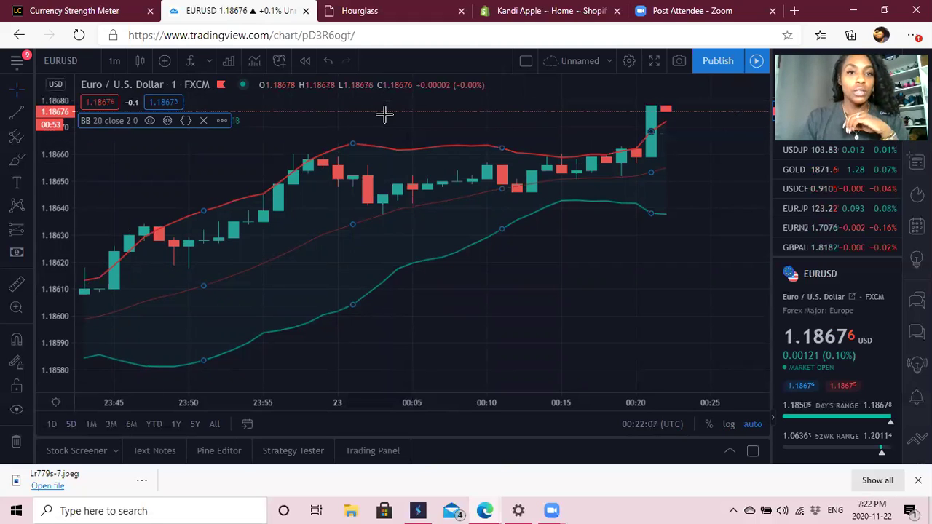
Add the EMA indicator from the favorites to the chart.
click(193, 63)
click(352, 190)
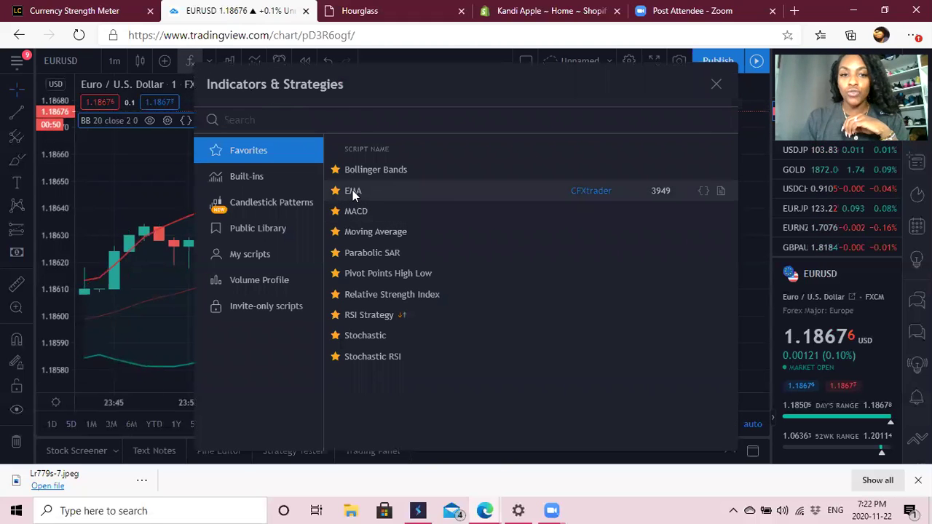
click(739, 133)
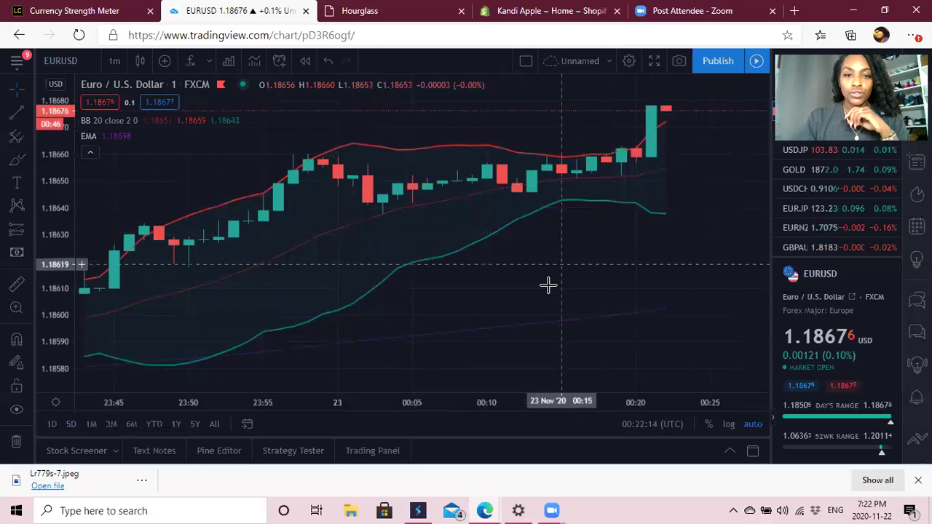
Style the 200 Day EMA line in white with the third line thickness and apply the settings.
scroll(476, 256, down, 2)
scroll(476, 257, down, 2)
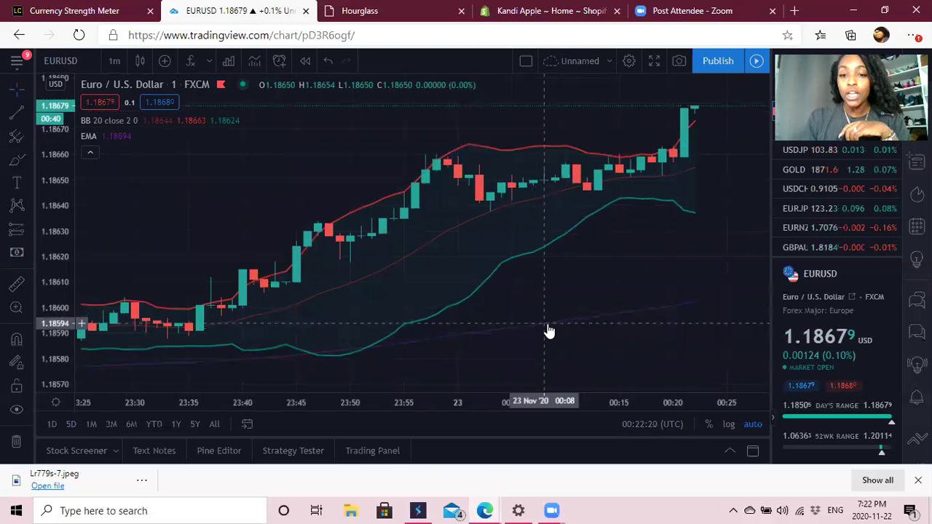
mouse_move(132, 139)
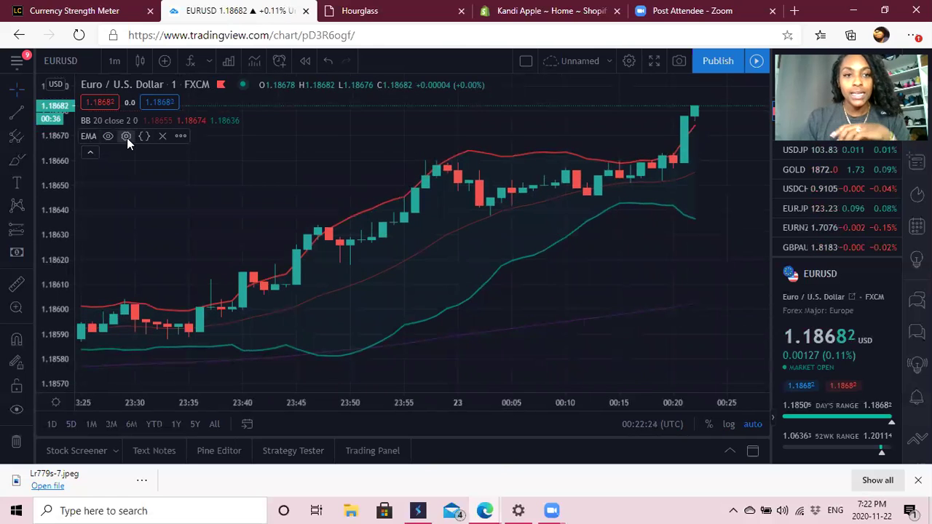
click(126, 137)
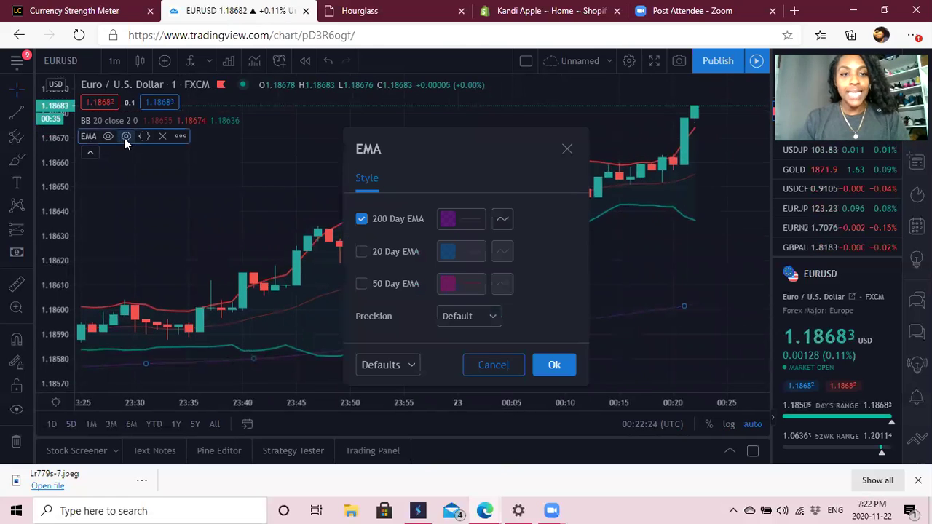
click(452, 220)
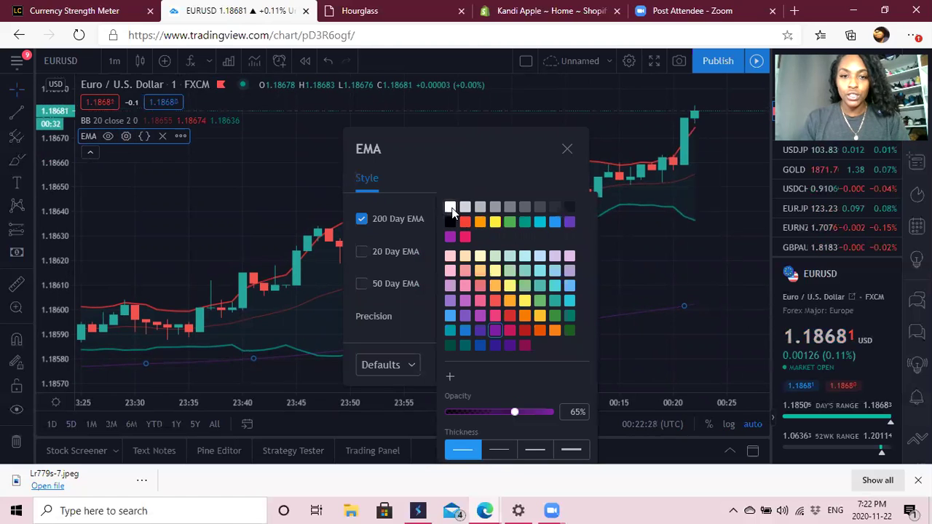
click(451, 208)
click(497, 451)
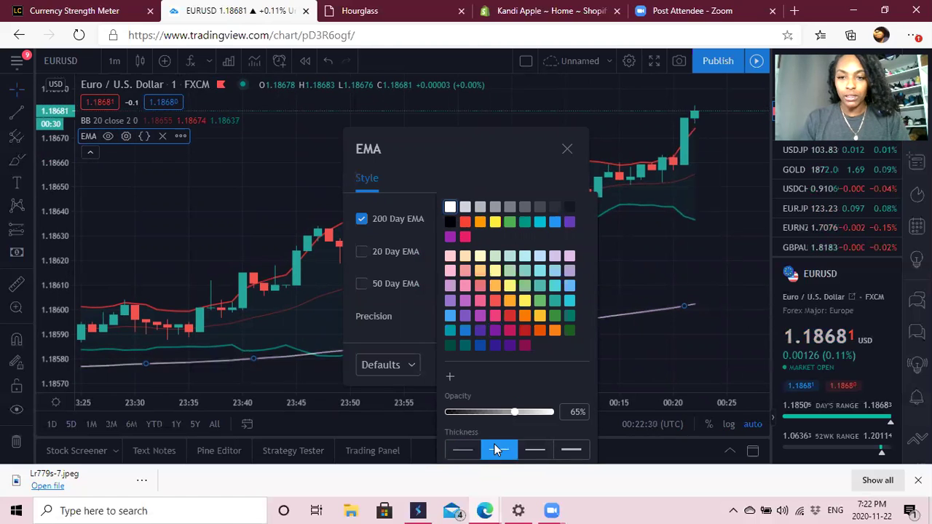
click(530, 453)
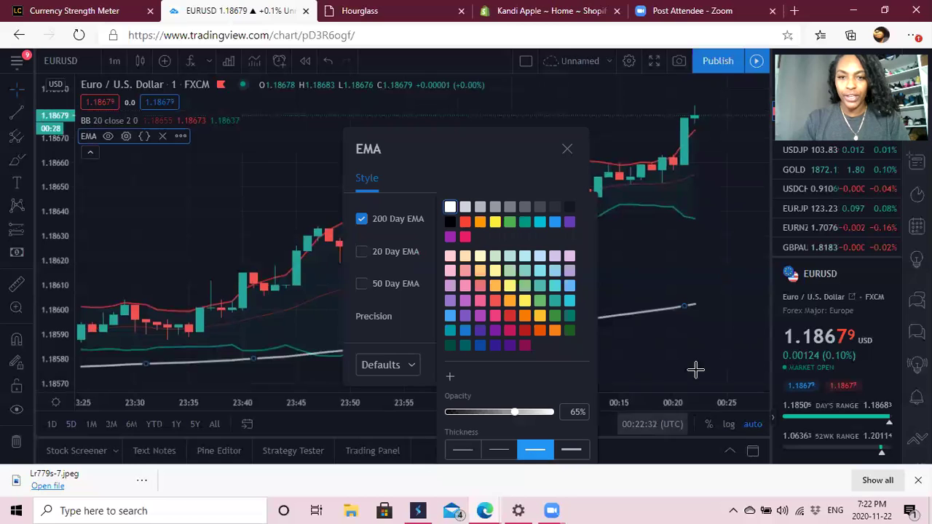
click(510, 159)
click(556, 368)
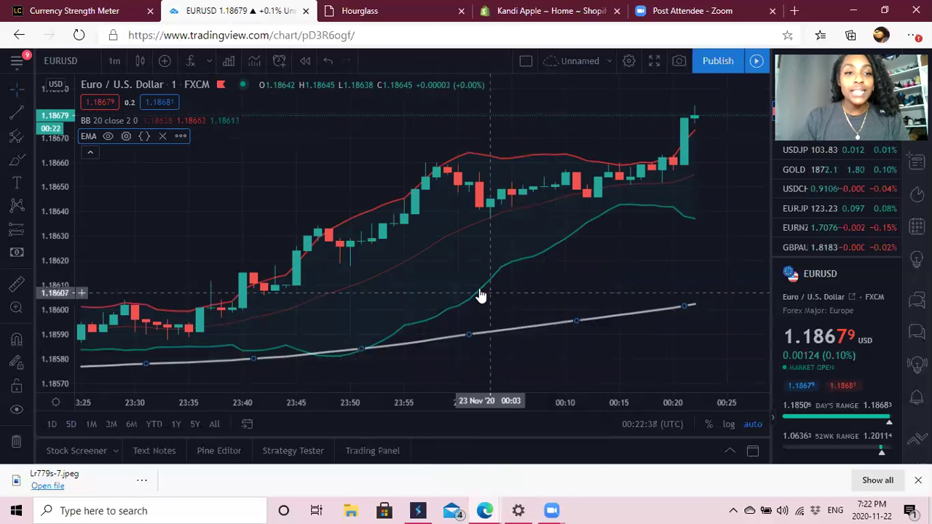
click(115, 66)
click(232, 100)
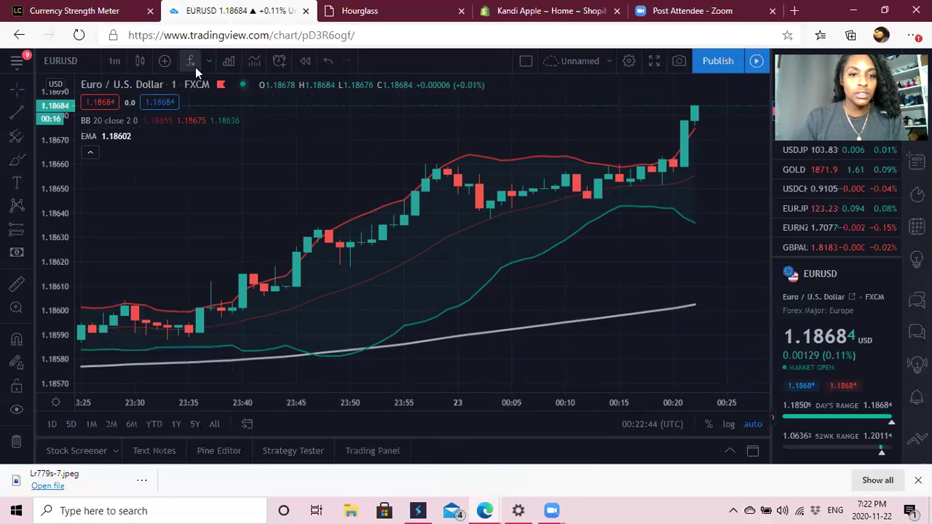
Add the Stochastic indicator from the favorites below the price chart.
click(194, 66)
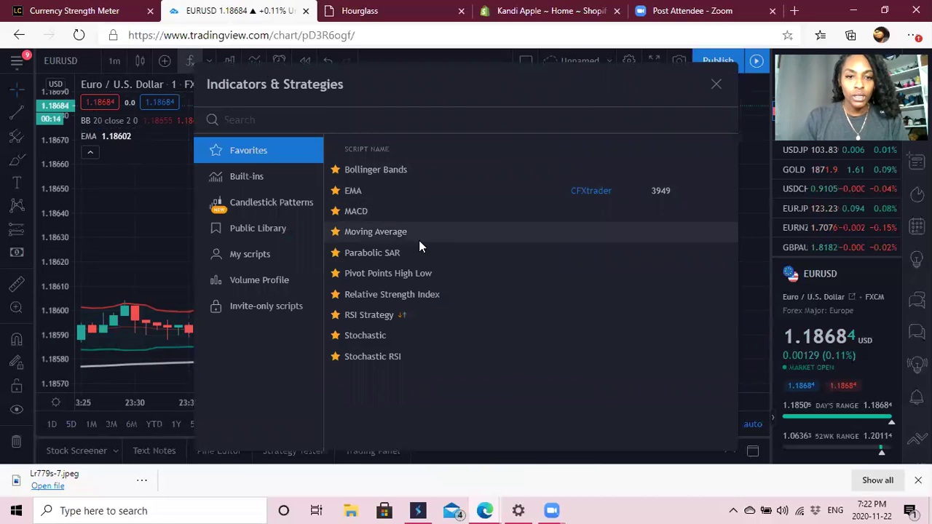
click(387, 337)
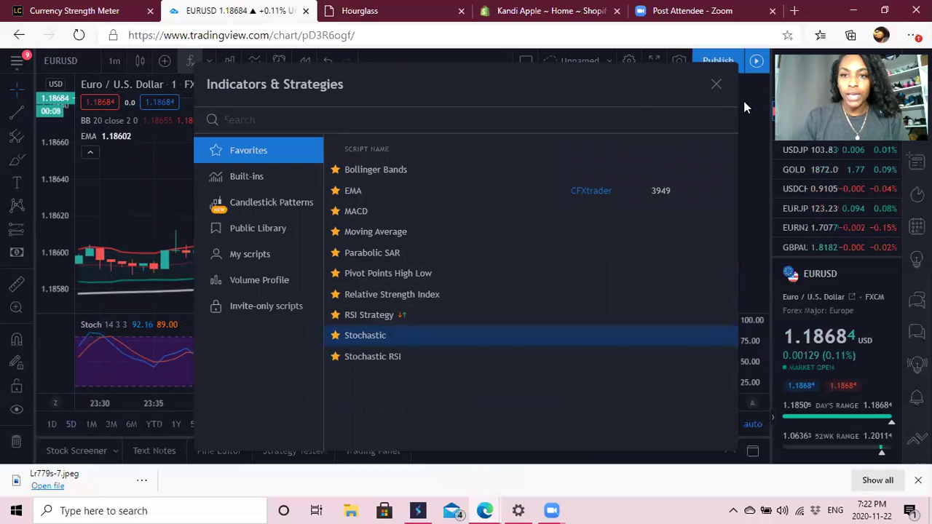
click(717, 84)
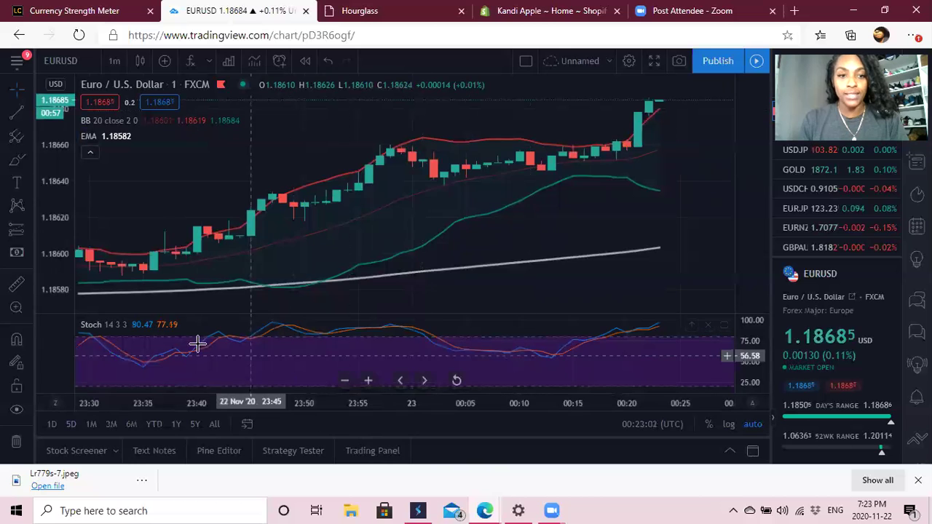
Color the Stochastic's upper band dark red and its lower band dark blue.
click(157, 325)
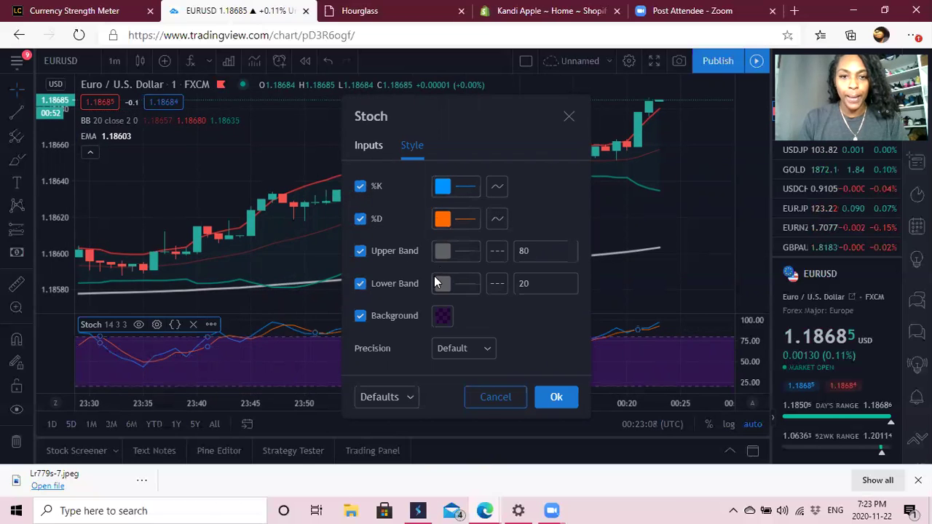
click(445, 250)
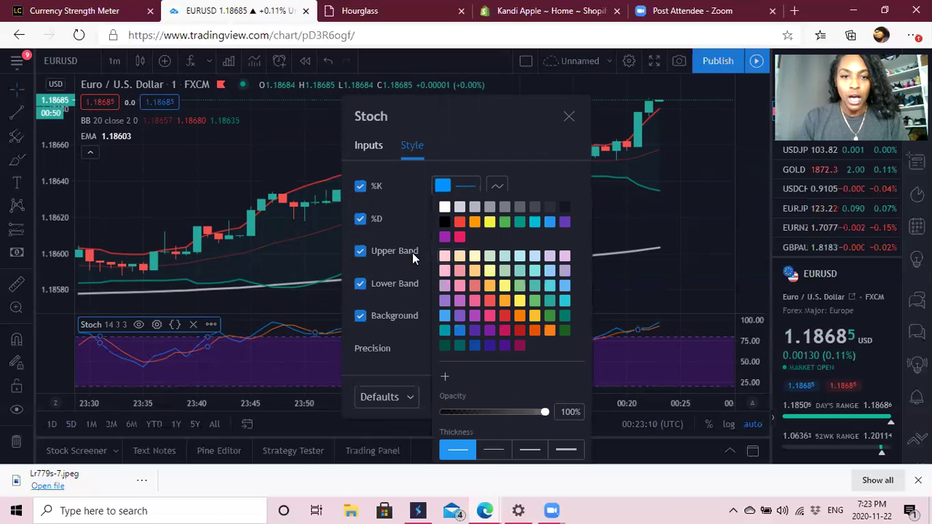
click(519, 330)
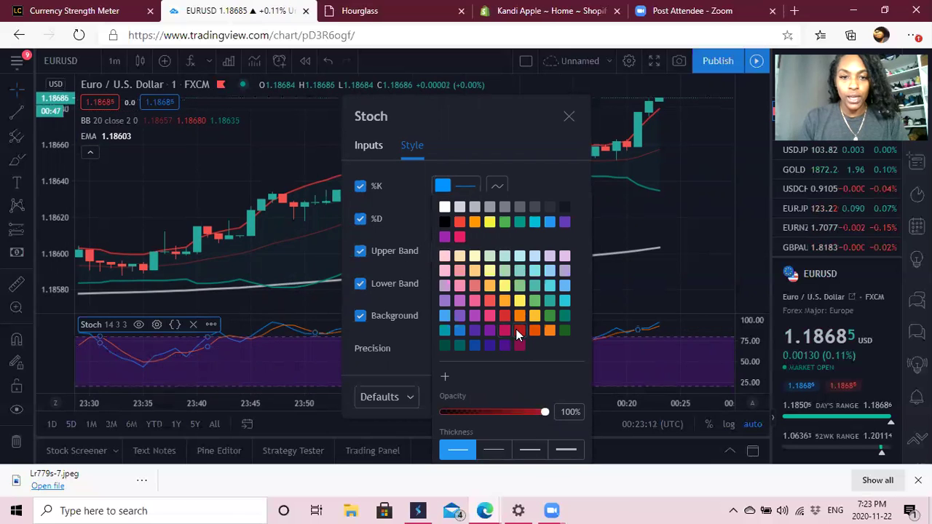
click(414, 264)
click(453, 285)
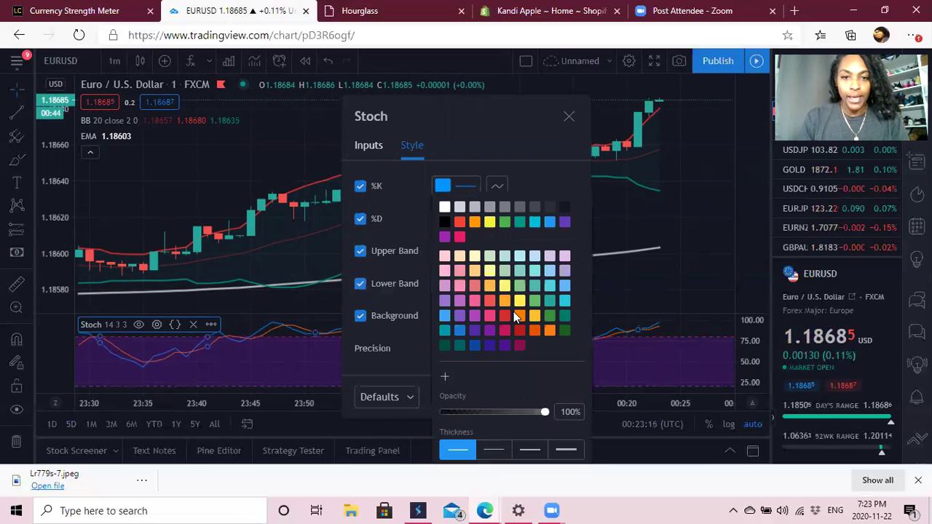
click(475, 345)
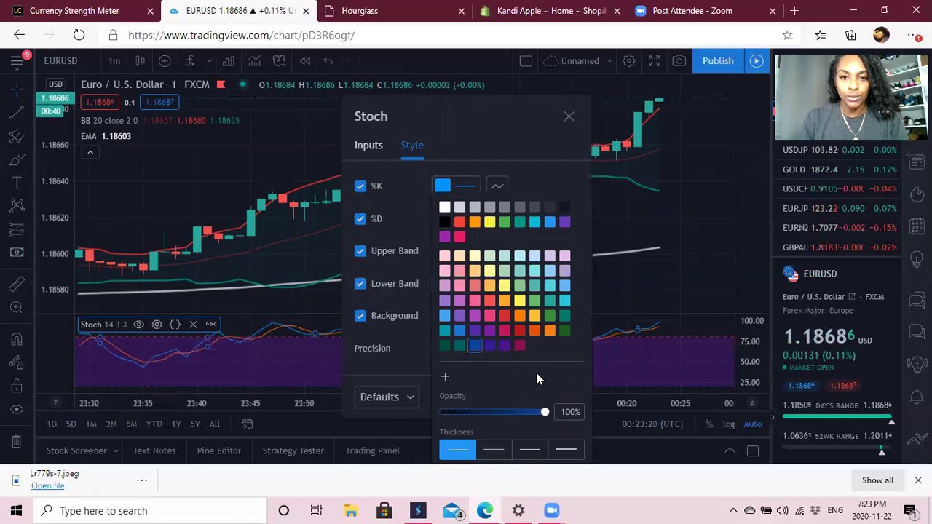
click(413, 348)
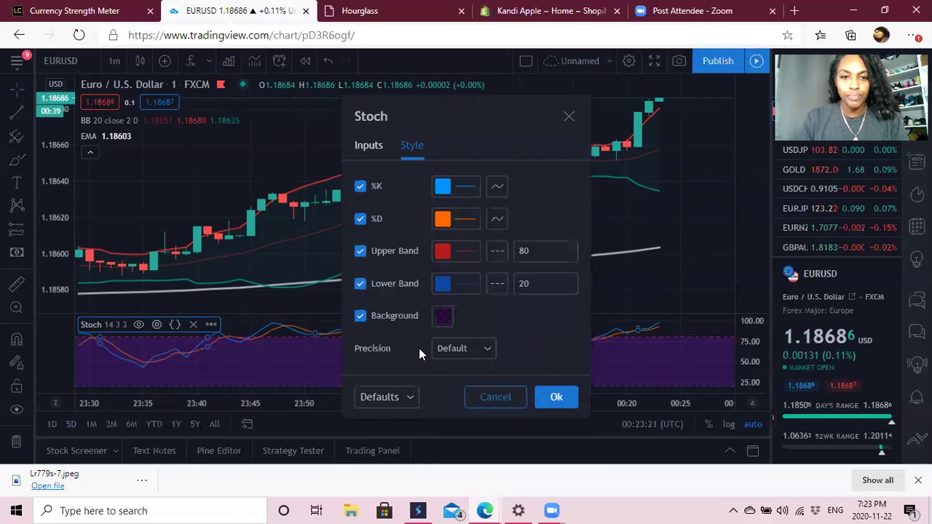
Change the Stochastic's background fill color to black.
click(440, 317)
click(444, 259)
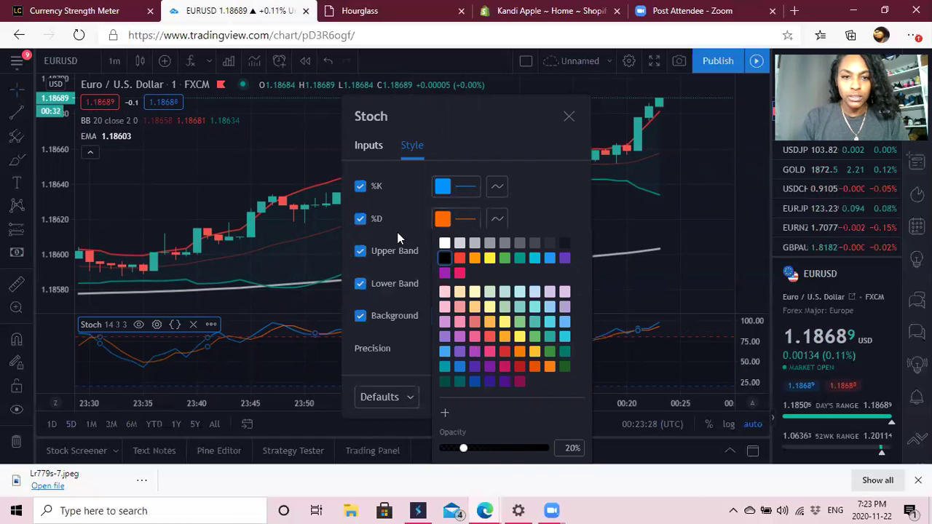
click(412, 251)
Set the Stochastic's upper and lower bands to the second line thickness.
click(469, 254)
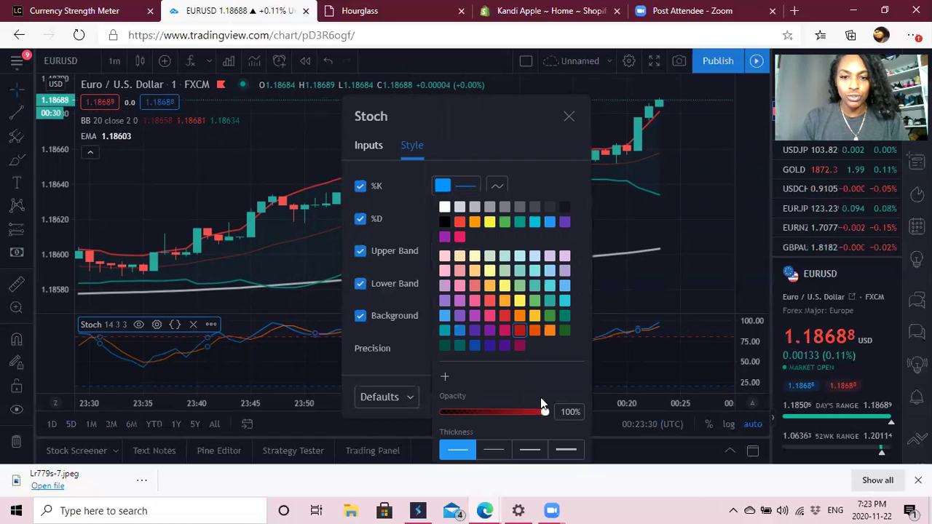
click(494, 453)
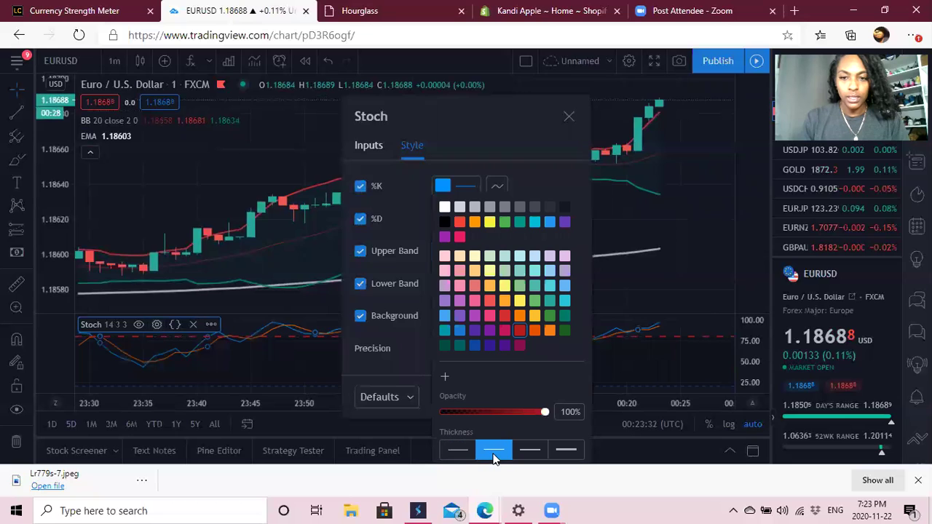
click(521, 448)
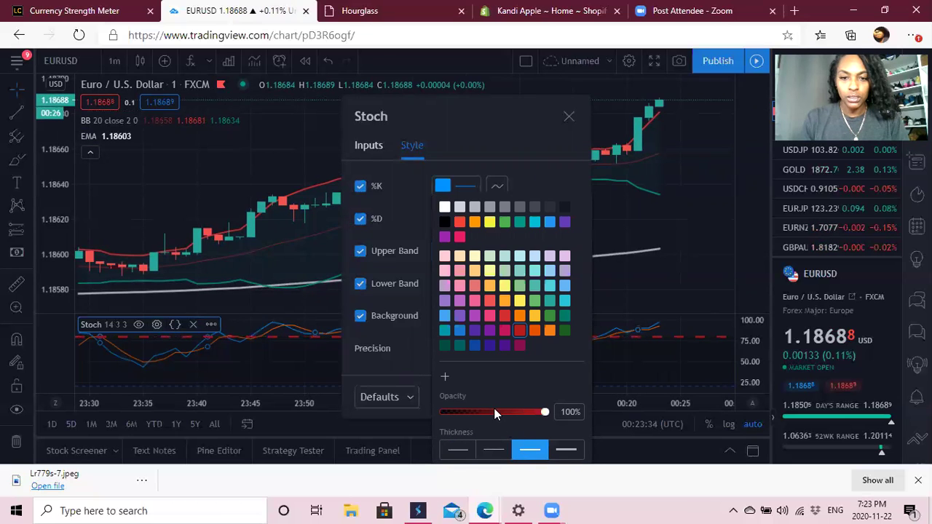
click(484, 448)
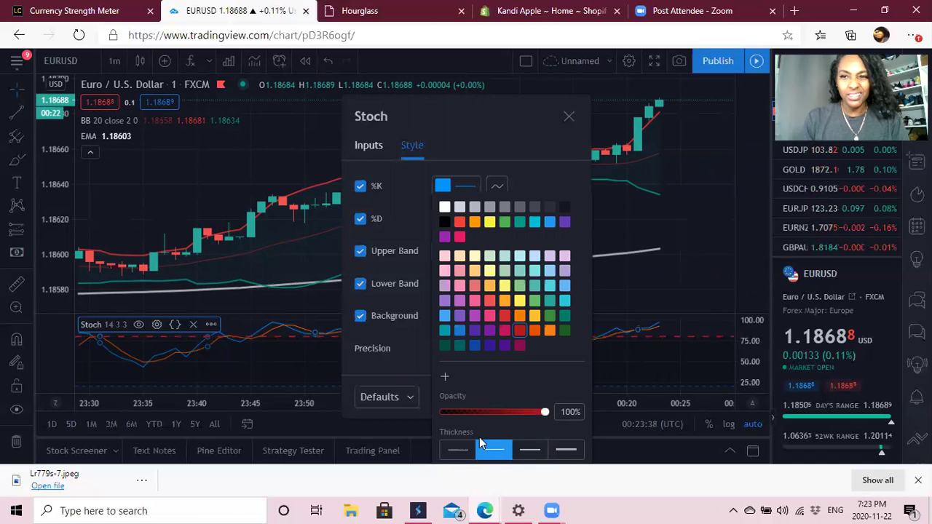
click(418, 385)
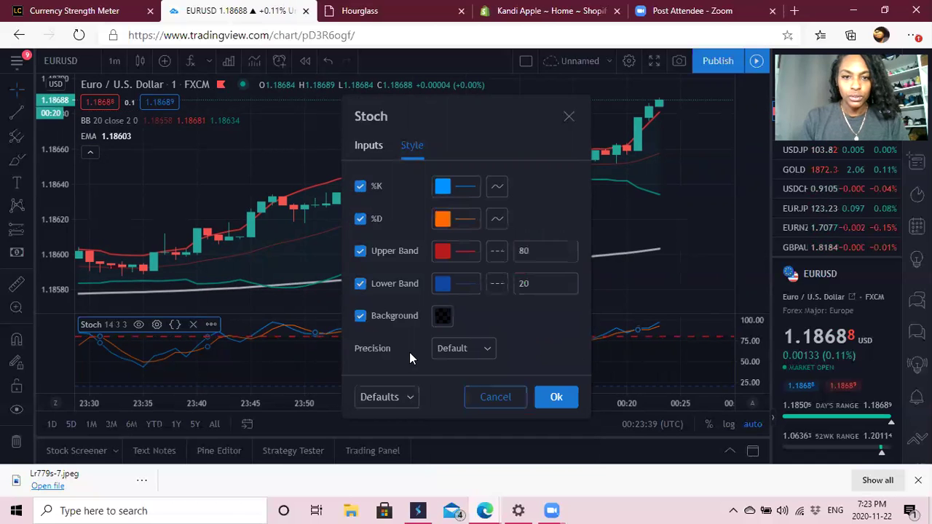
click(455, 284)
click(496, 448)
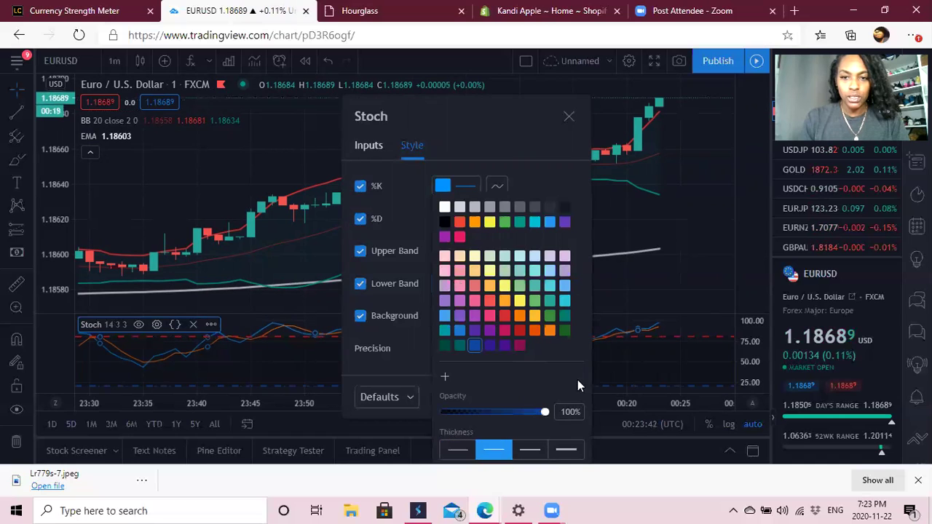
click(416, 329)
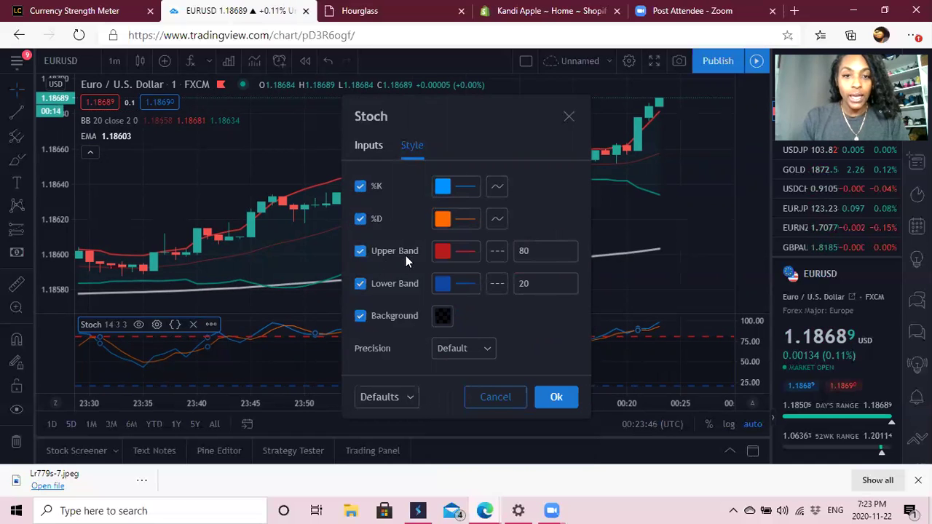
Color the Stochastic's %K and %D lines white and apply the style settings.
click(463, 188)
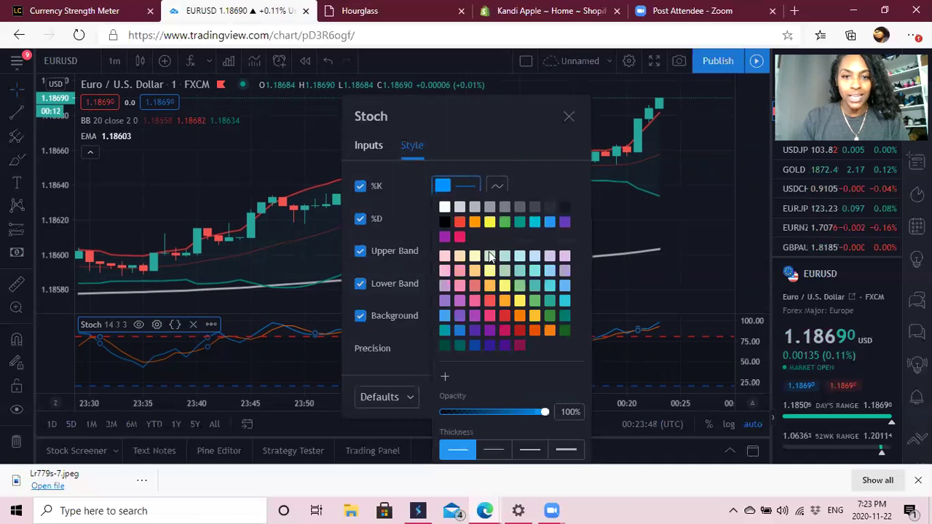
click(444, 207)
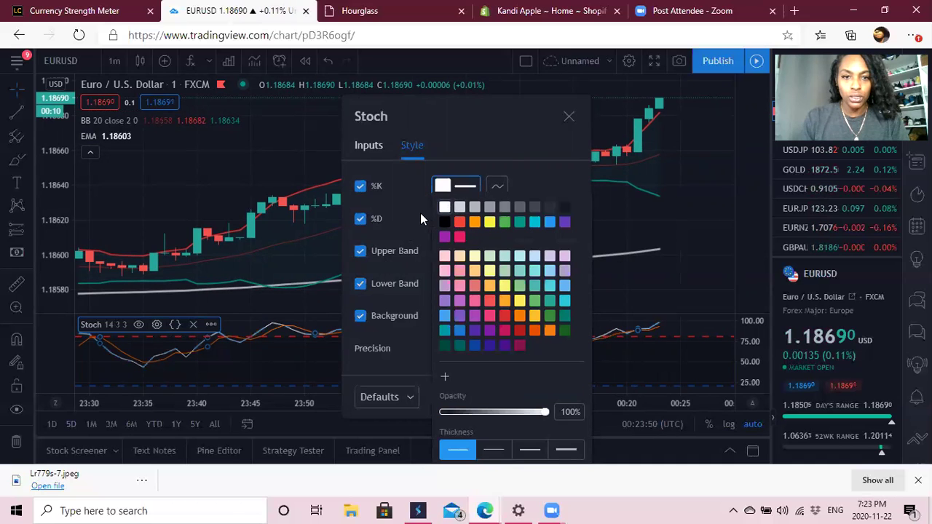
click(420, 212)
click(441, 220)
click(444, 208)
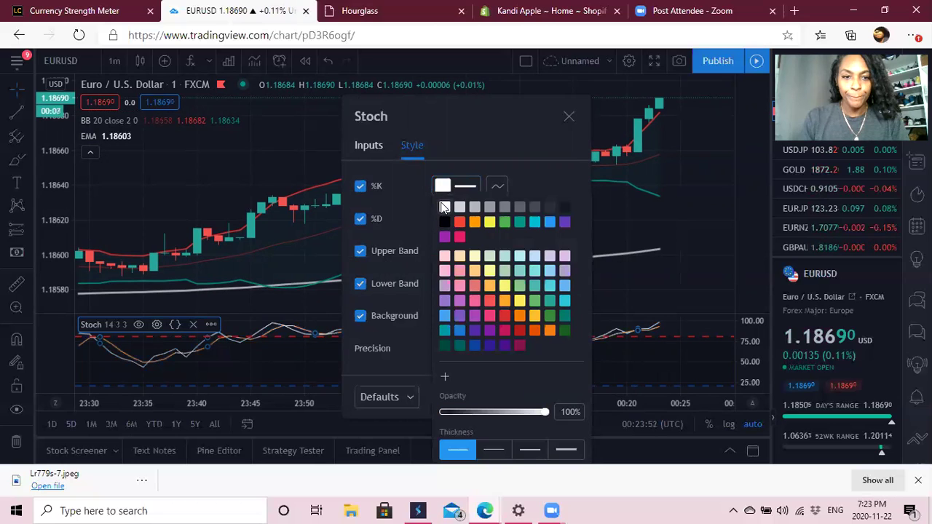
click(528, 169)
click(554, 397)
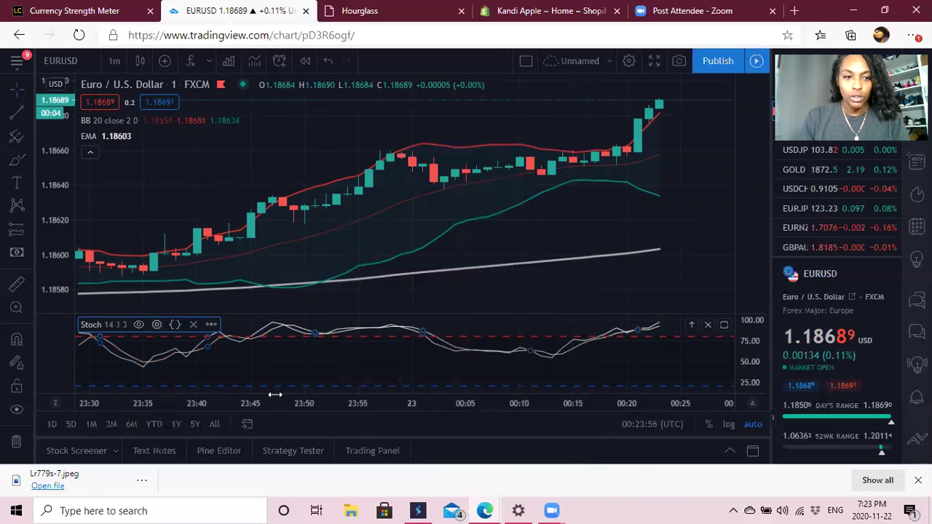
Set the Stochastic's K input to 5 and apply the change.
click(157, 325)
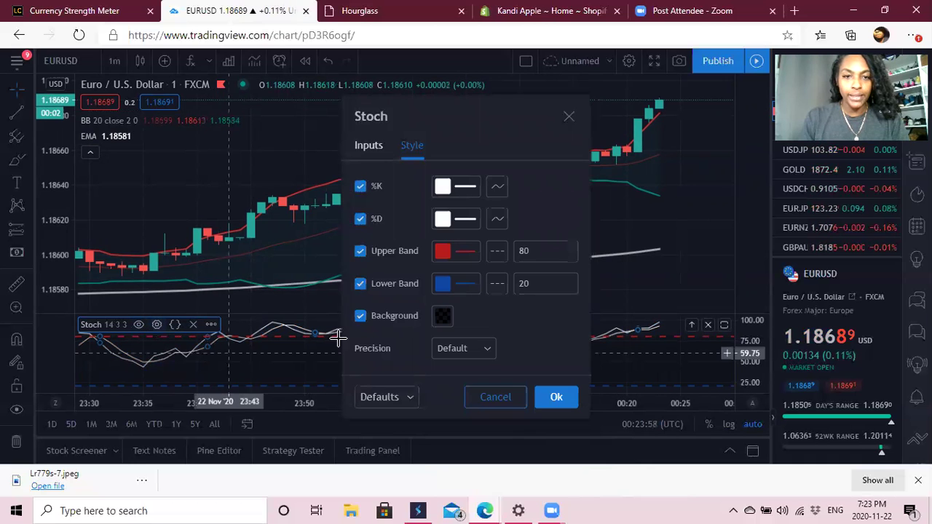
click(367, 146)
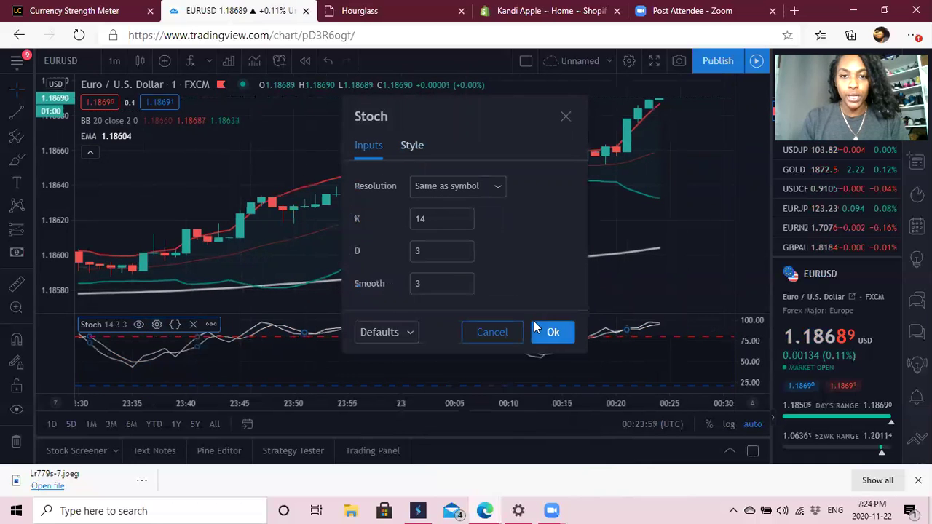
click(437, 219)
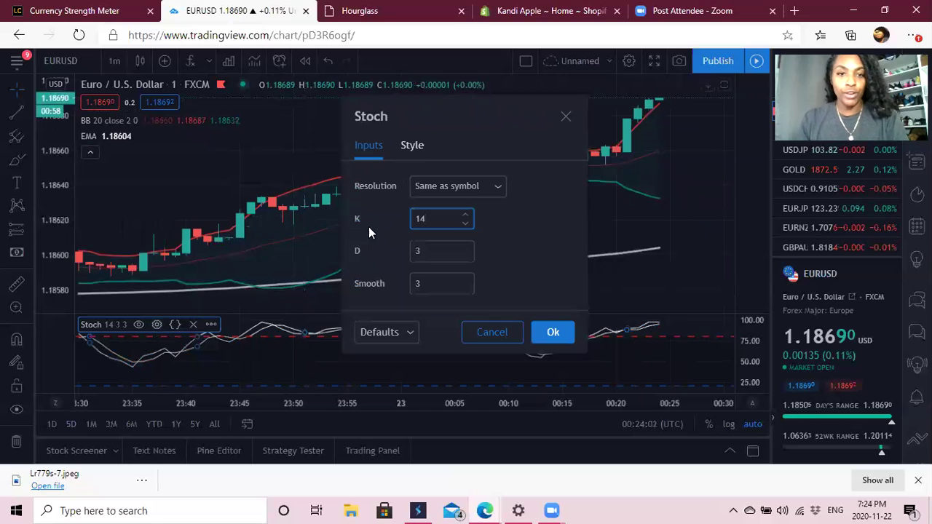
double_click(417, 218)
text(5)
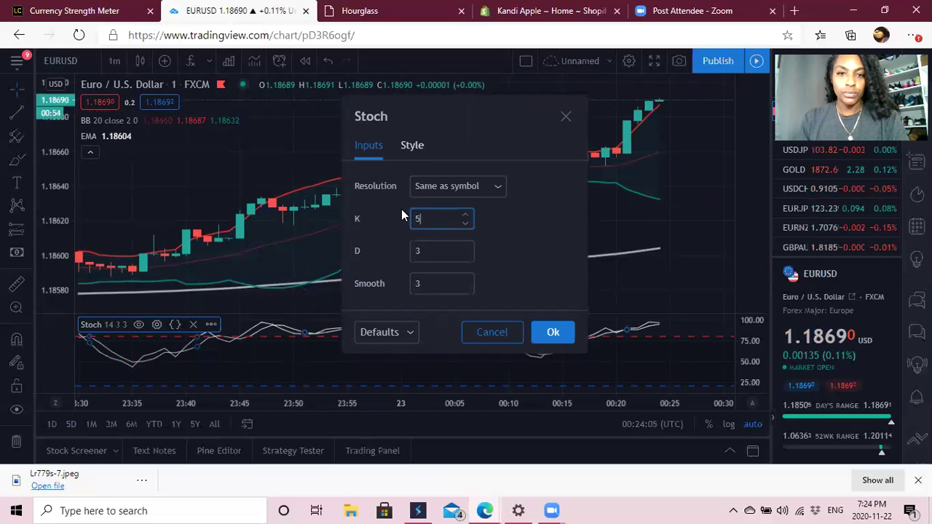
click(548, 334)
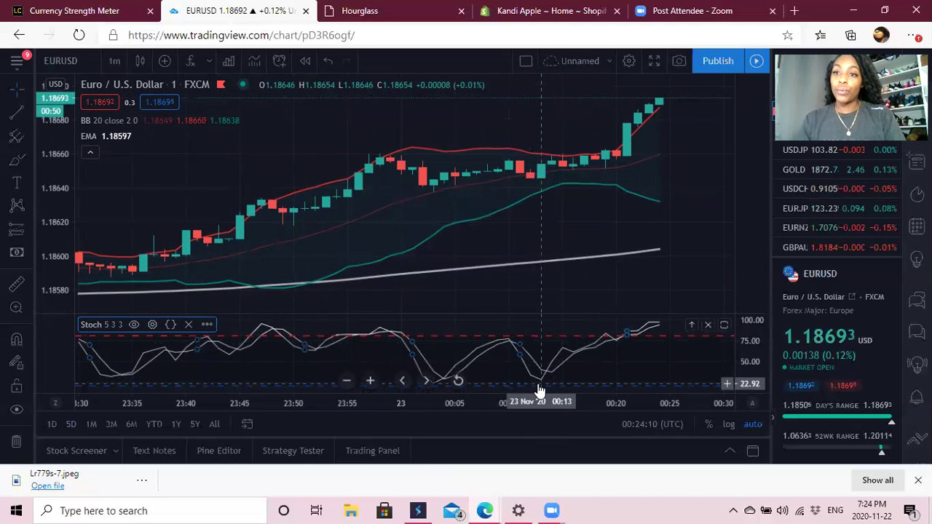
Add the Relative Strength Index from the favorite indicators to the chart.
click(189, 62)
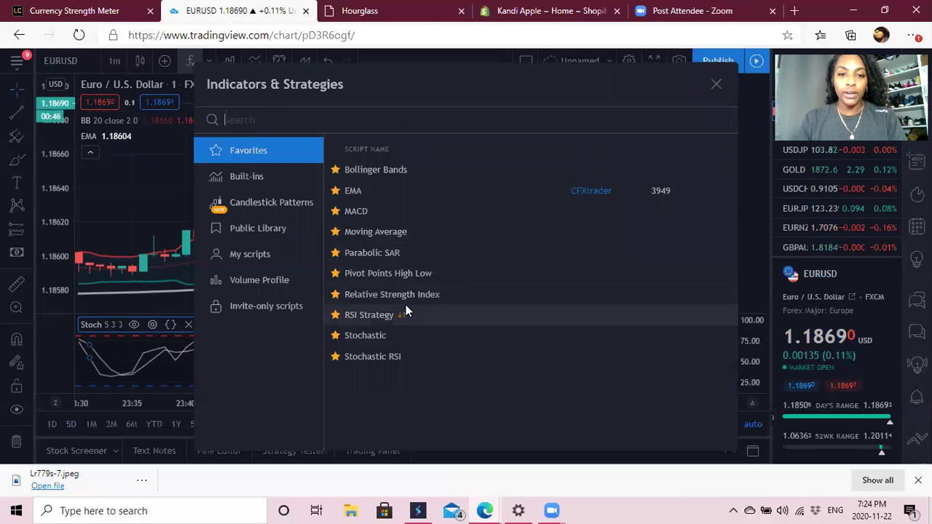
click(384, 294)
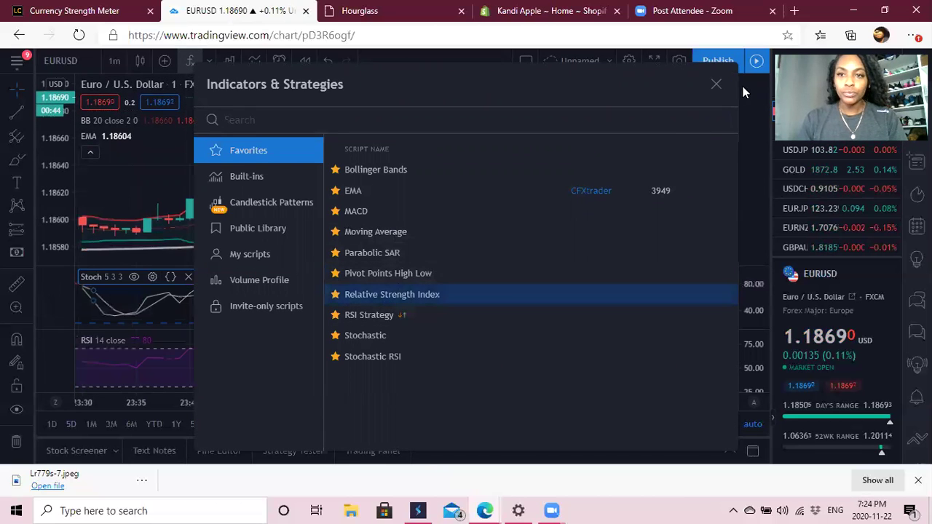
click(717, 85)
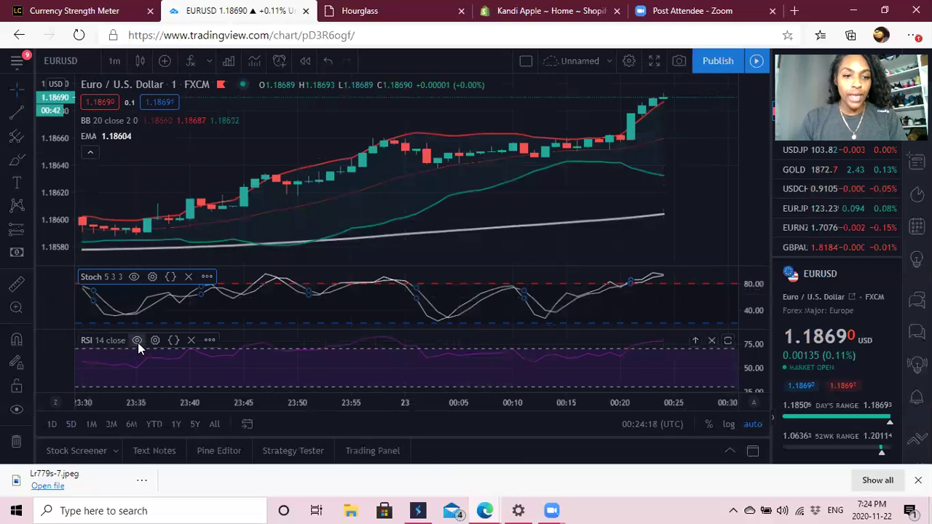
Set the RSI indicator's length to 6.
click(155, 340)
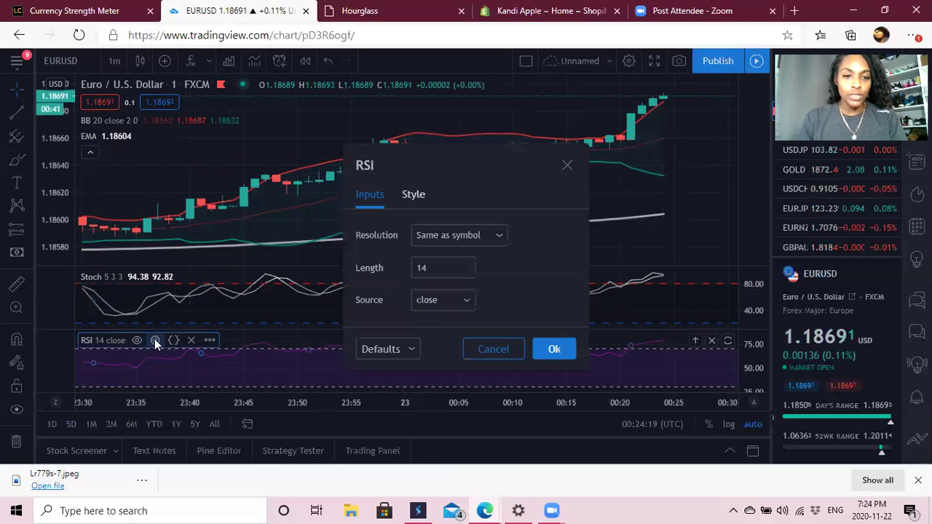
double_click(433, 269)
text(6)
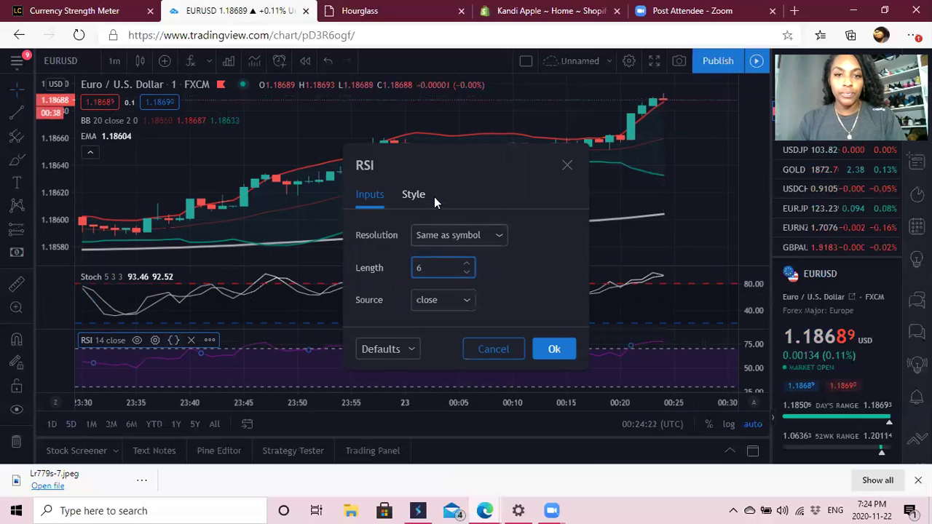
Change the RSI's background fill color to black in its style settings.
click(414, 194)
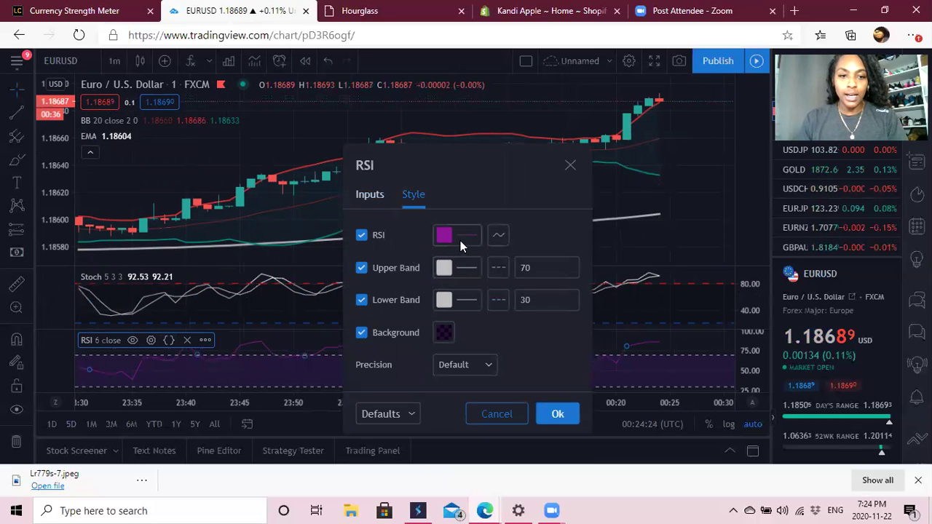
click(445, 332)
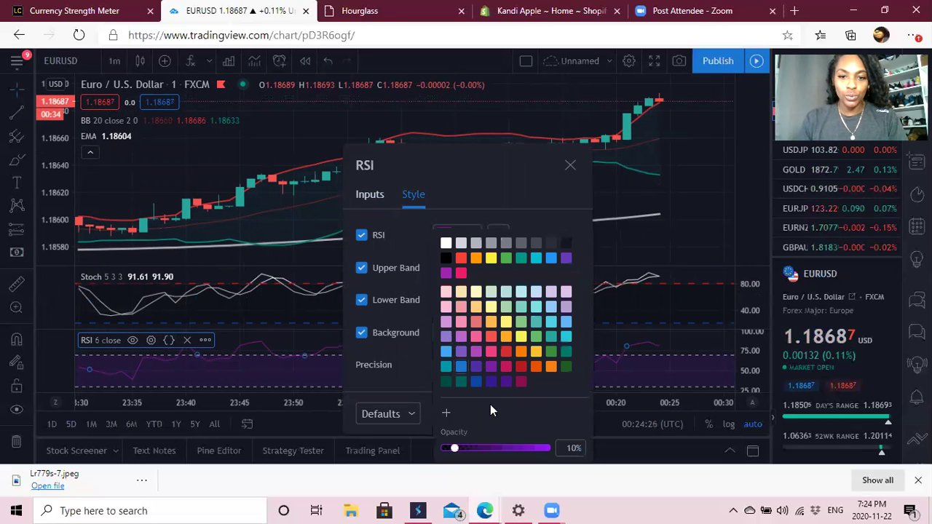
click(446, 258)
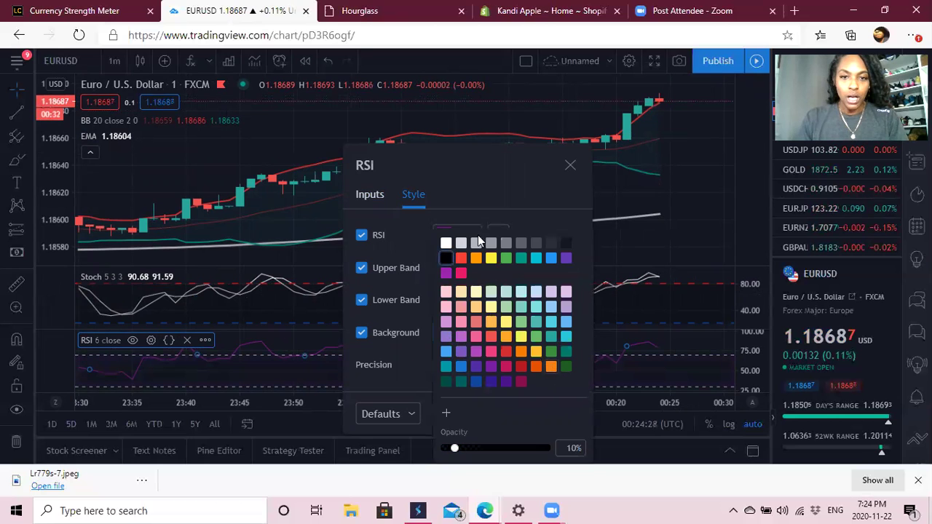
click(408, 257)
Style the RSI's upper band in dark red with the second line thickness.
click(443, 300)
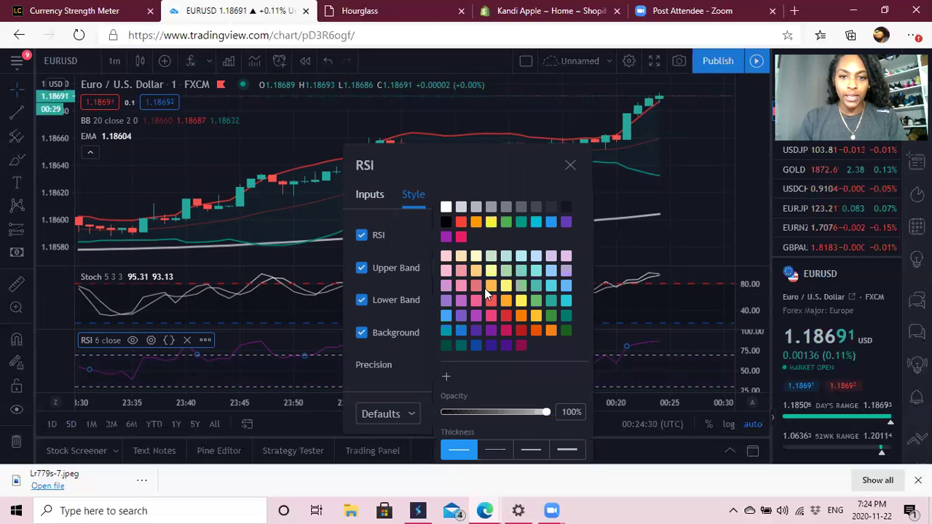
click(520, 331)
click(496, 451)
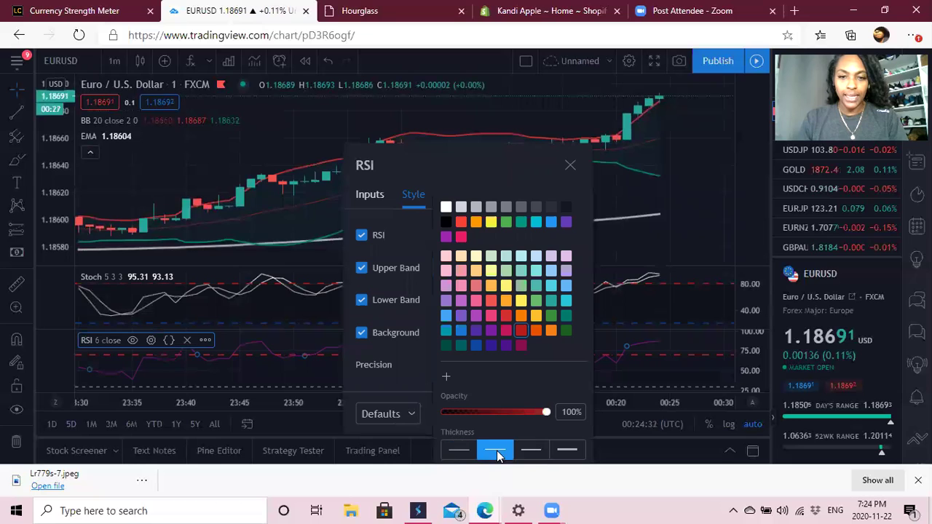
click(417, 301)
Style the RSI's lower band in dark blue with the second line thickness, keeping the band enabled.
click(416, 301)
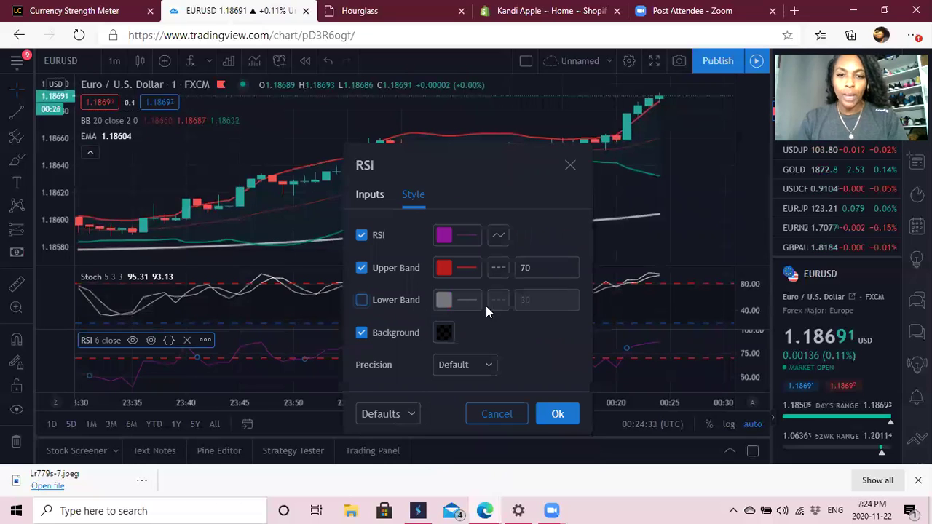
click(368, 303)
click(445, 300)
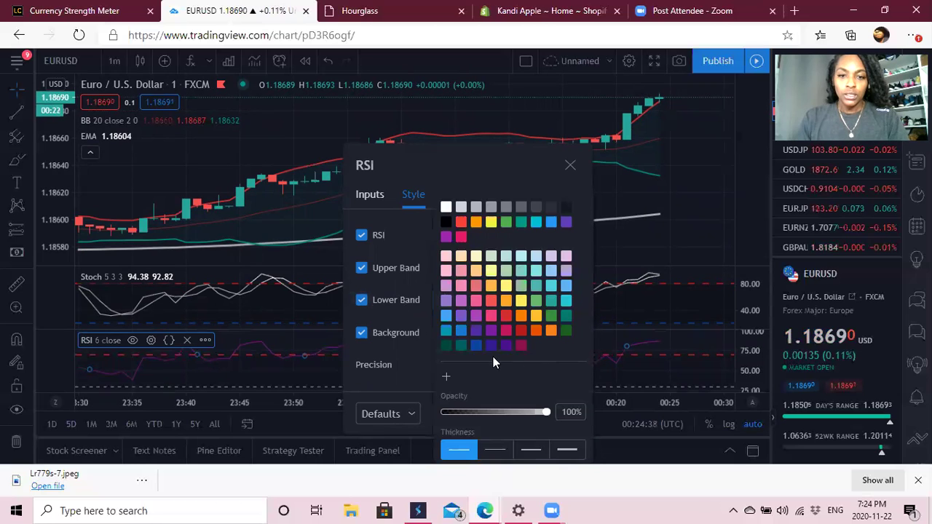
click(478, 343)
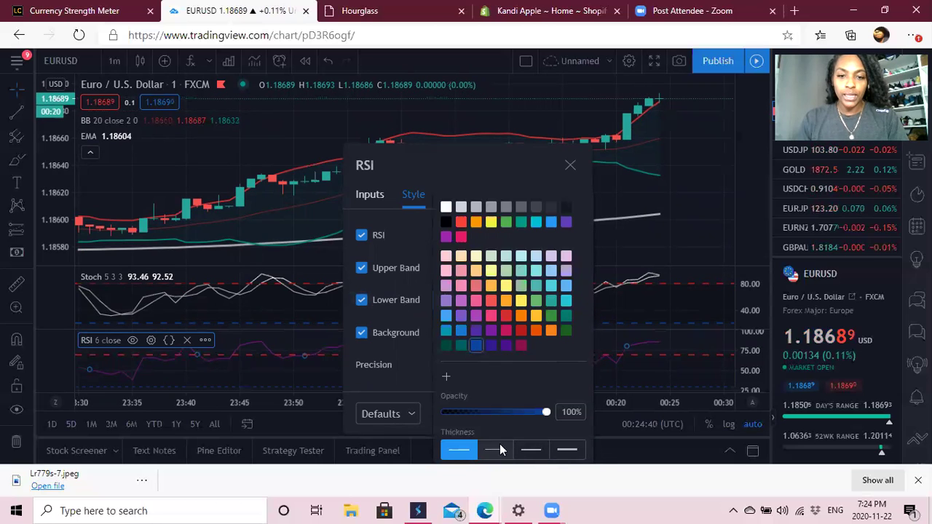
click(496, 449)
click(419, 315)
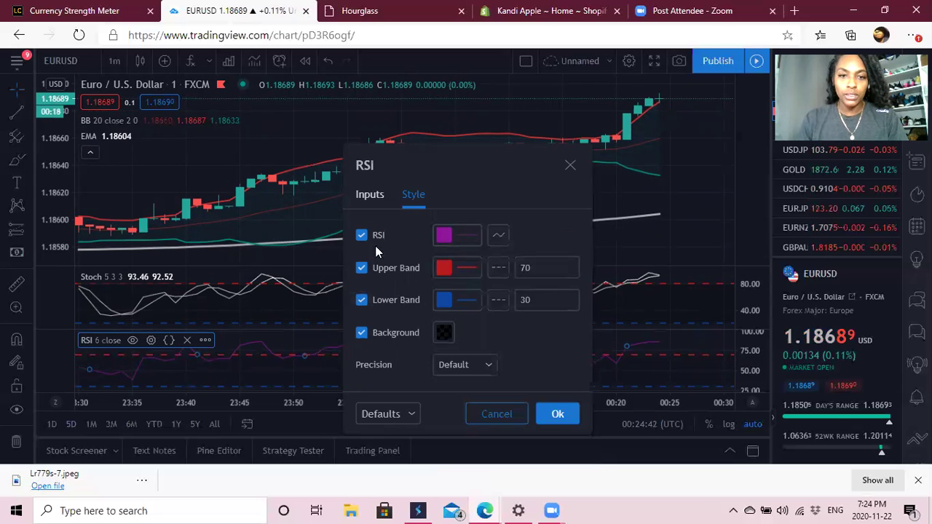
Change the RSI line's color to white and apply the RSI style settings.
click(445, 236)
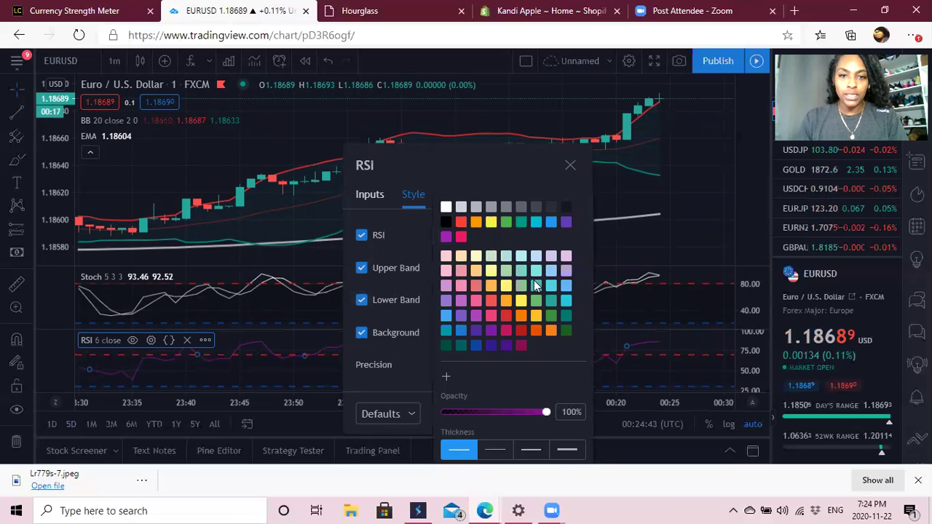
click(445, 207)
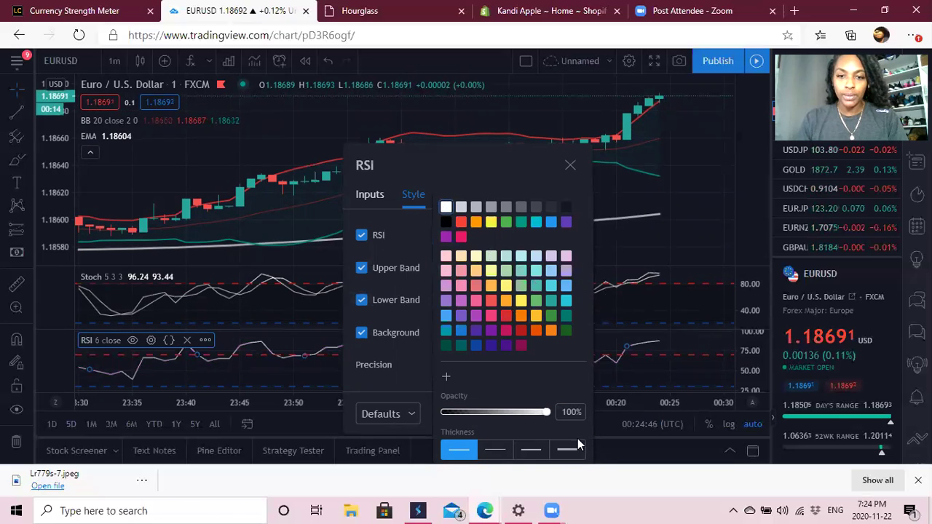
click(408, 229)
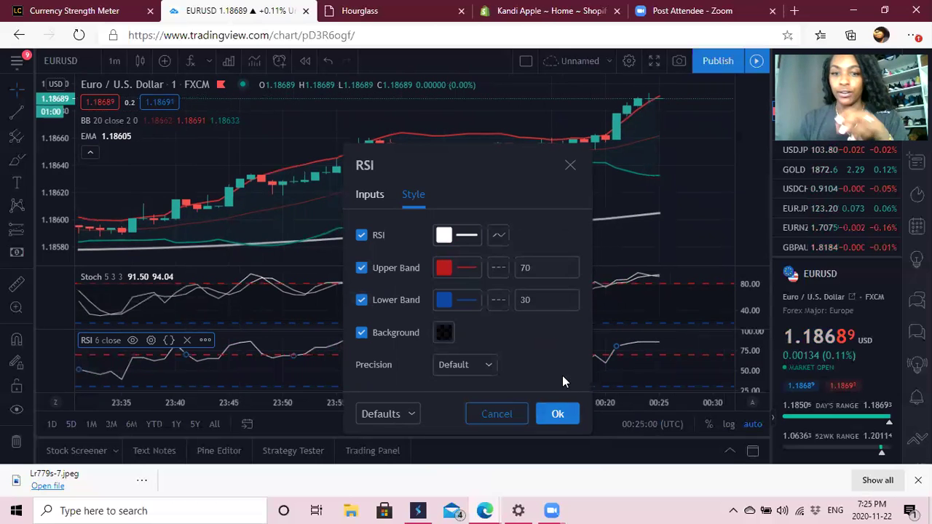
click(556, 416)
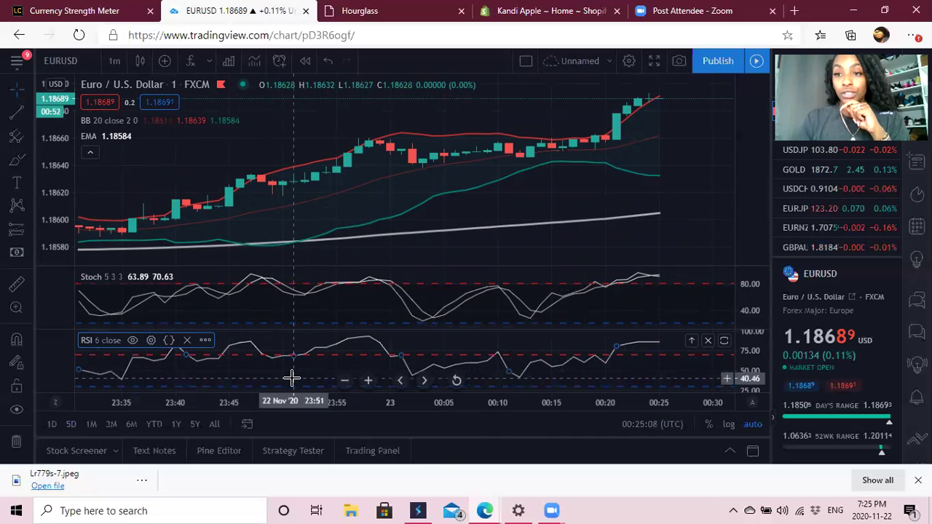
Add the MACD from the favorite indicators to the chart.
click(191, 62)
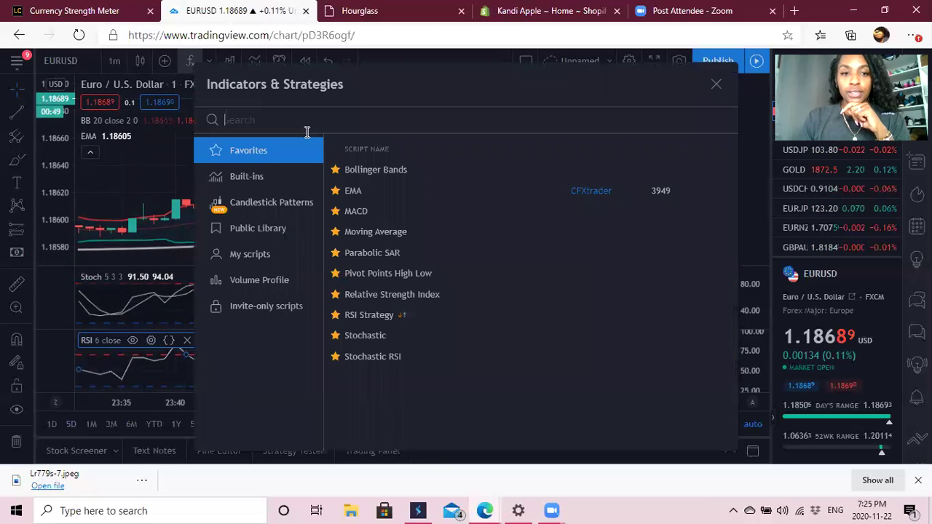
click(355, 210)
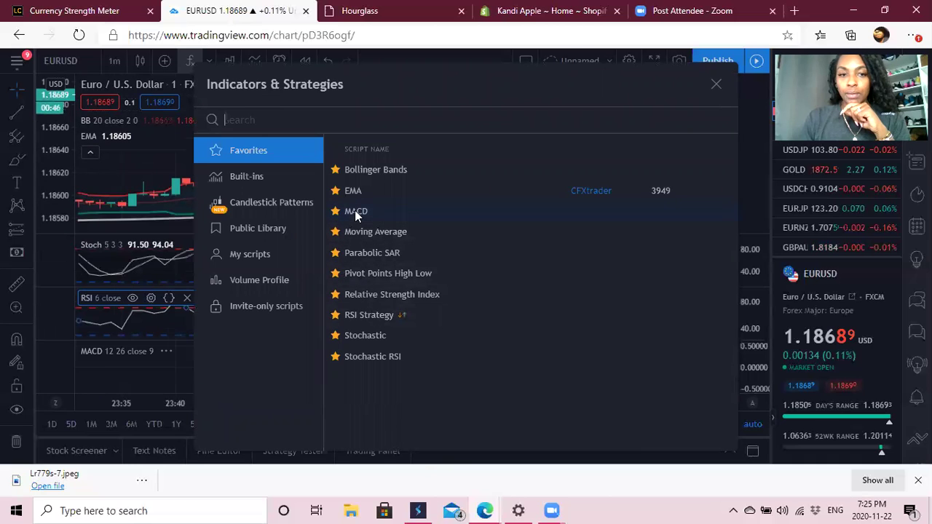
click(717, 84)
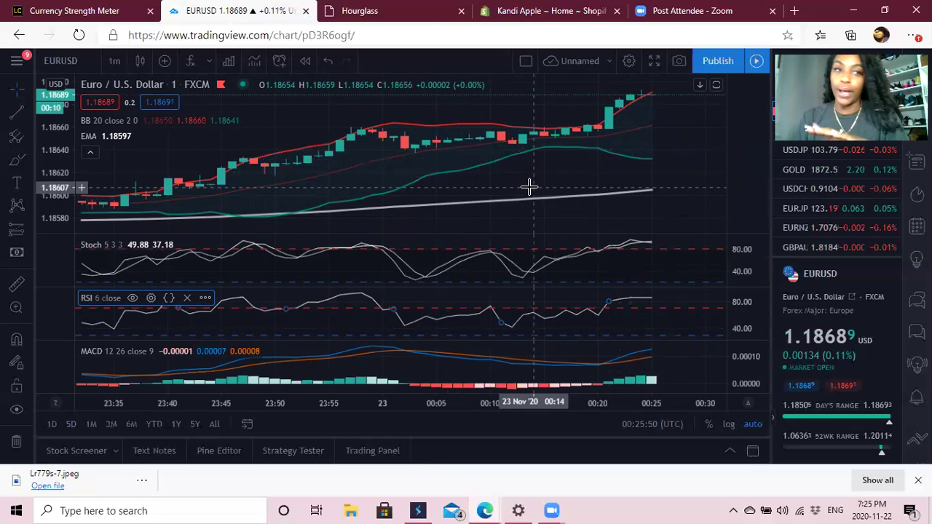
Add the Parabolic SAR from the favorite indicators to the chart.
click(188, 64)
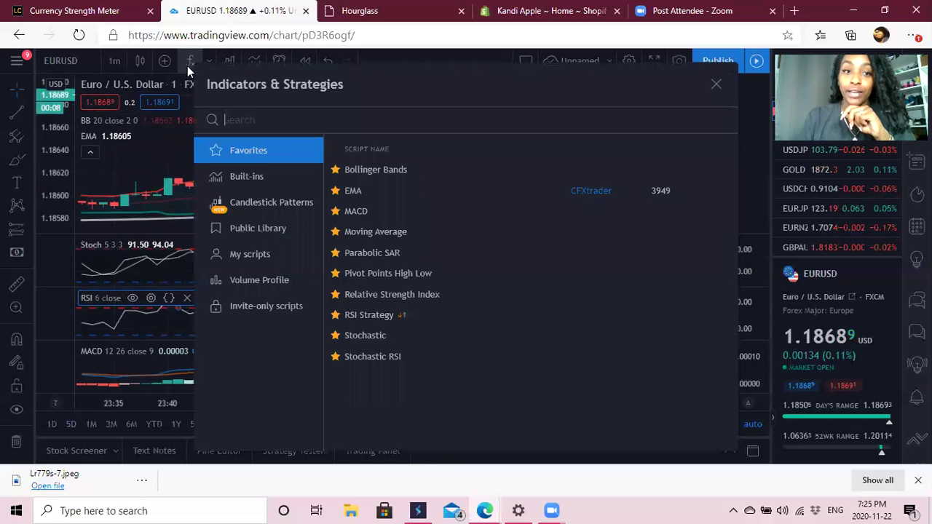
click(371, 253)
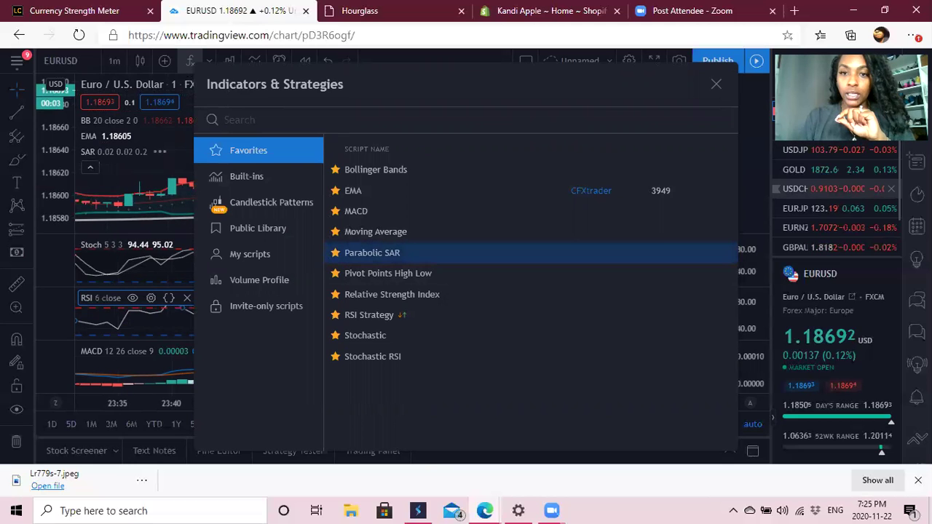
click(716, 84)
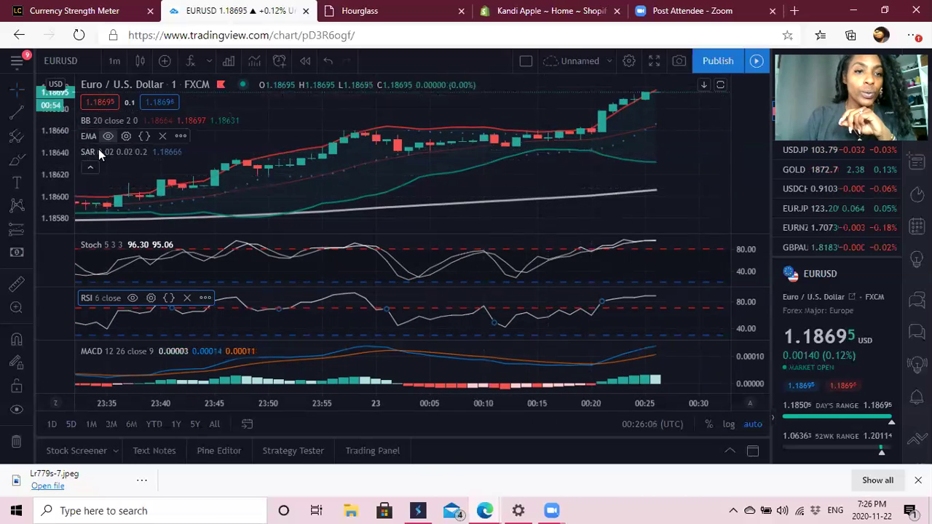
Change the Parabolic SAR's color to dark pink in its style settings.
click(176, 152)
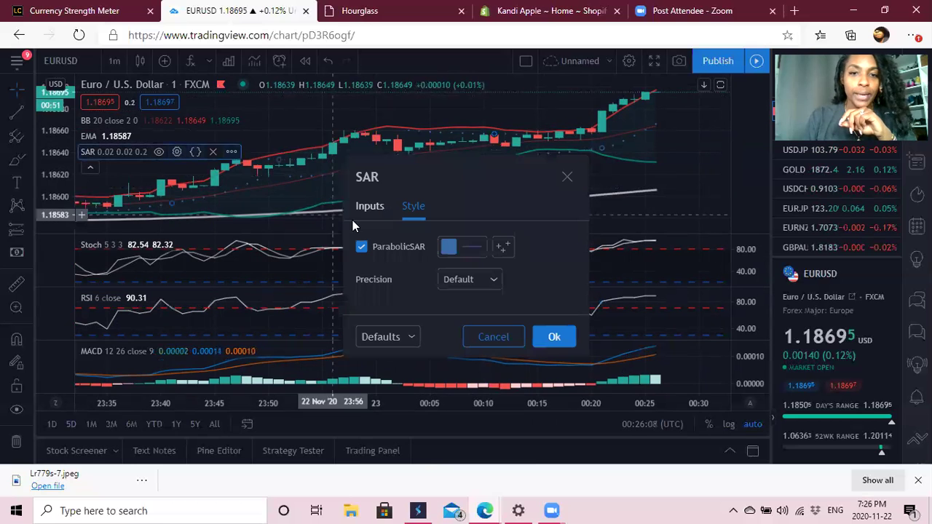
click(461, 252)
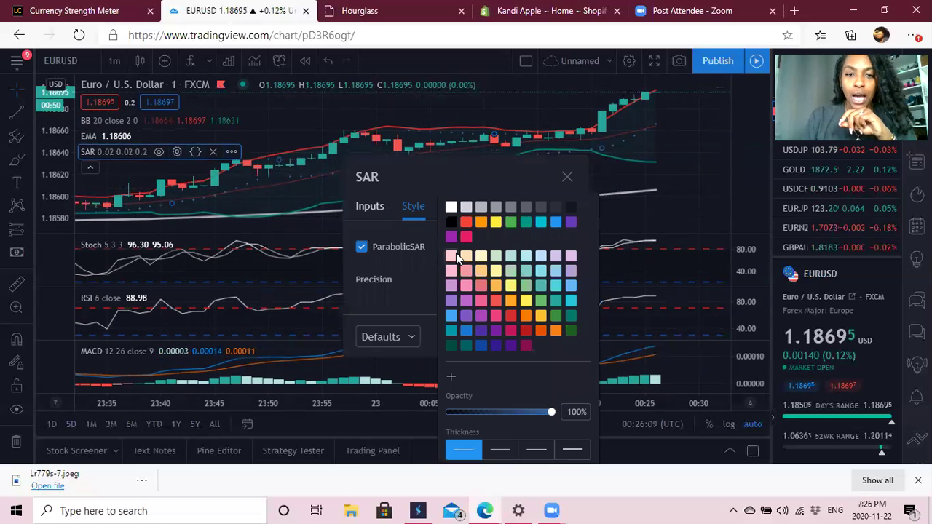
click(510, 329)
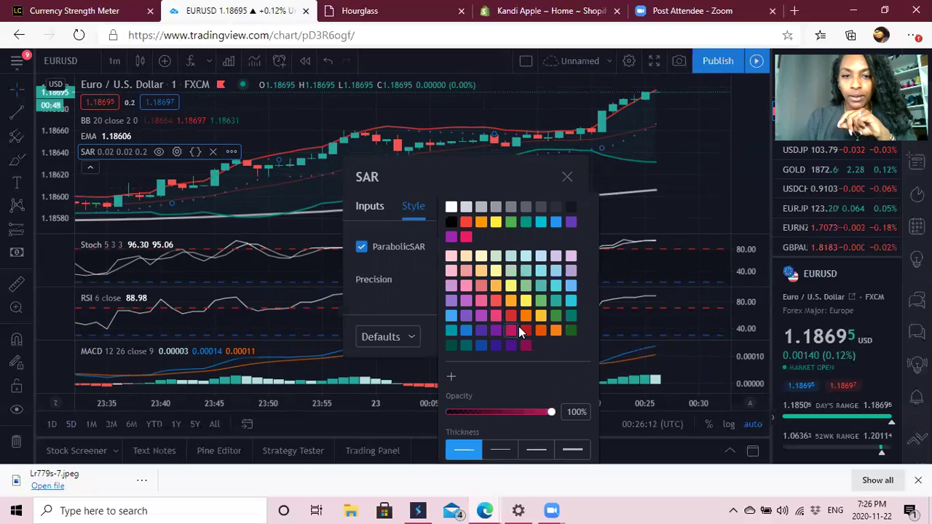
click(417, 296)
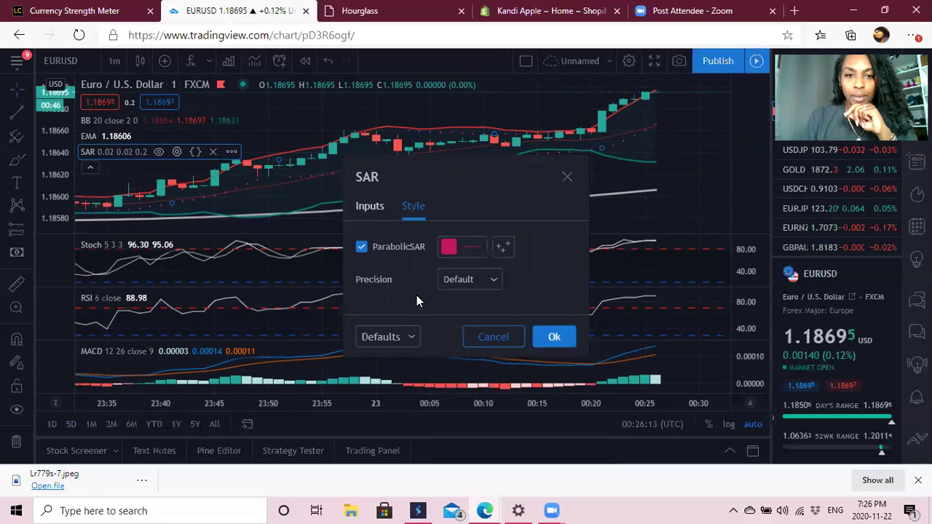
click(502, 249)
click(534, 367)
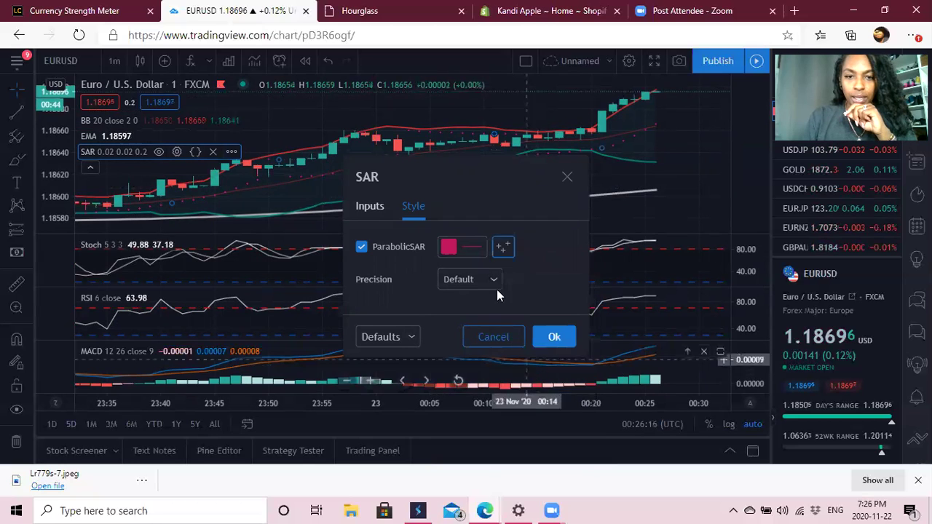
Set the Parabolic SAR's markers to the third thickness and apply the style settings.
click(468, 248)
click(507, 451)
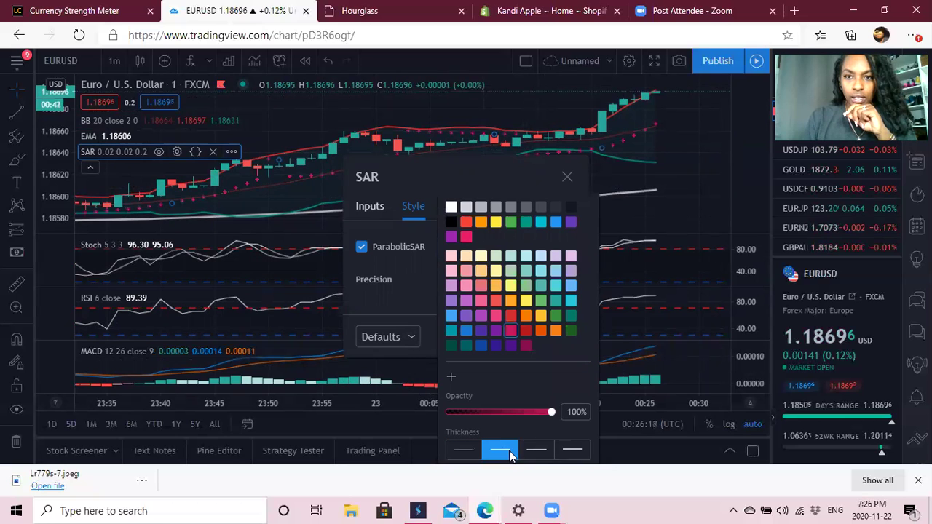
click(530, 448)
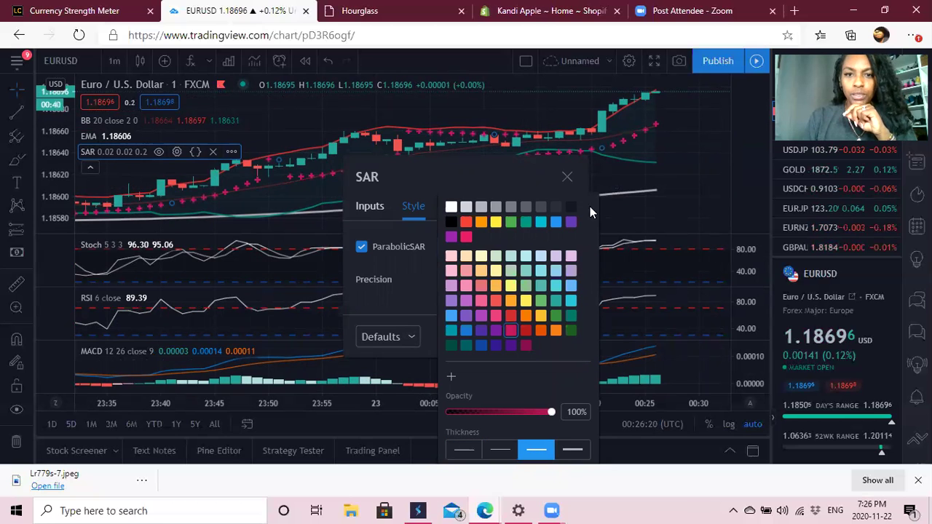
click(409, 297)
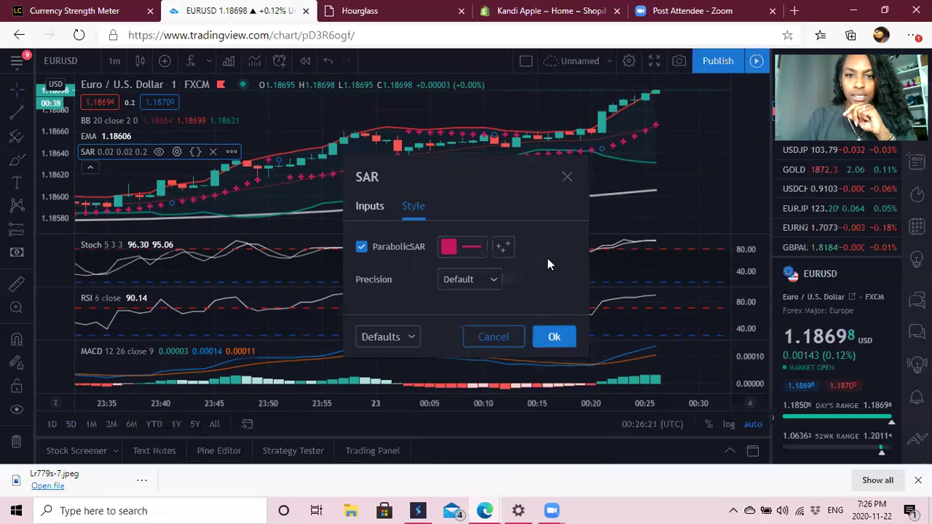
click(545, 335)
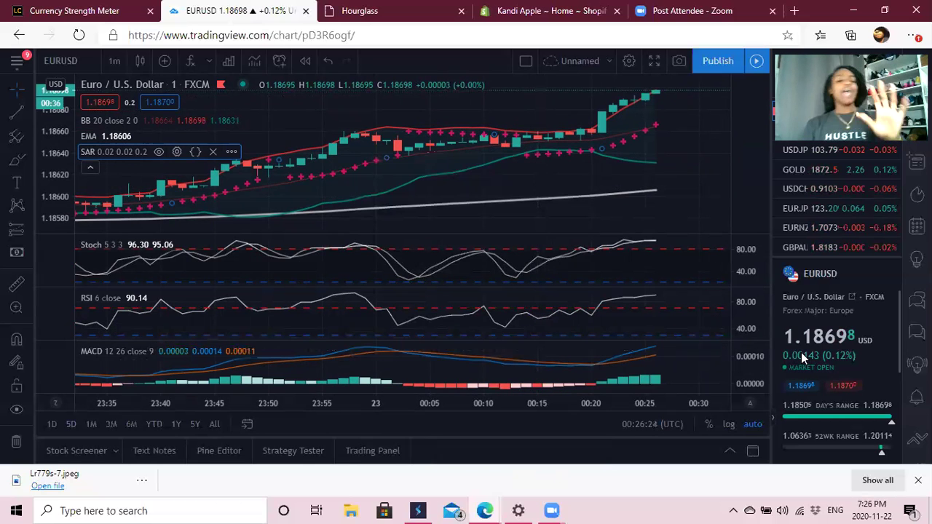
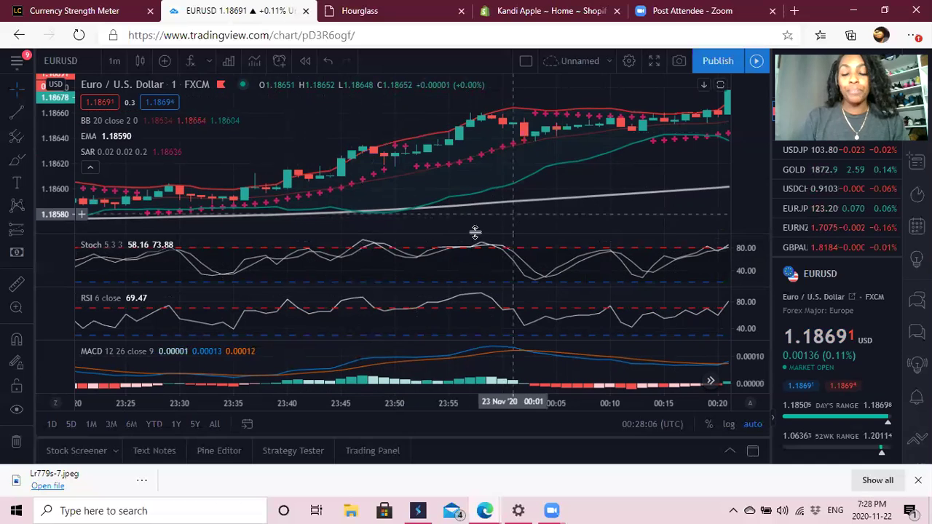
Split the layout into two side-by-side charts and set the second chart's interval to 3 minutes.
click(527, 62)
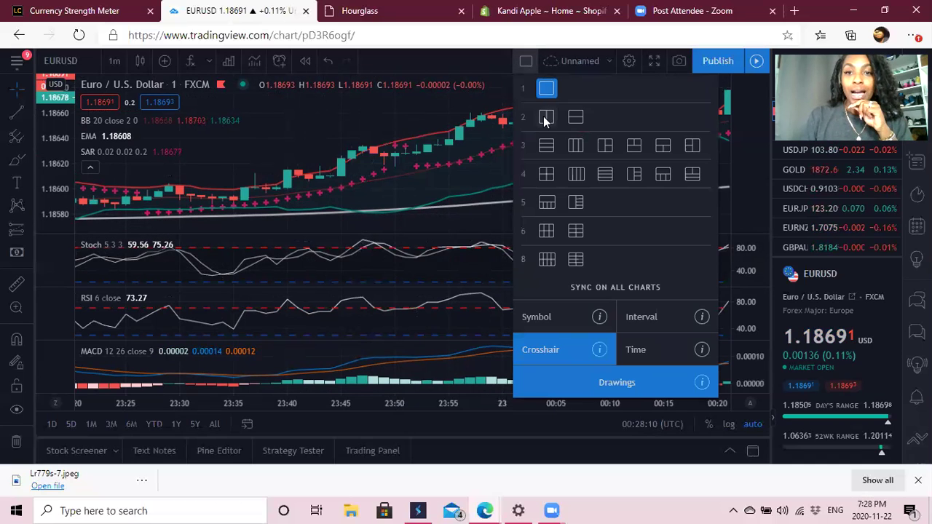
click(546, 118)
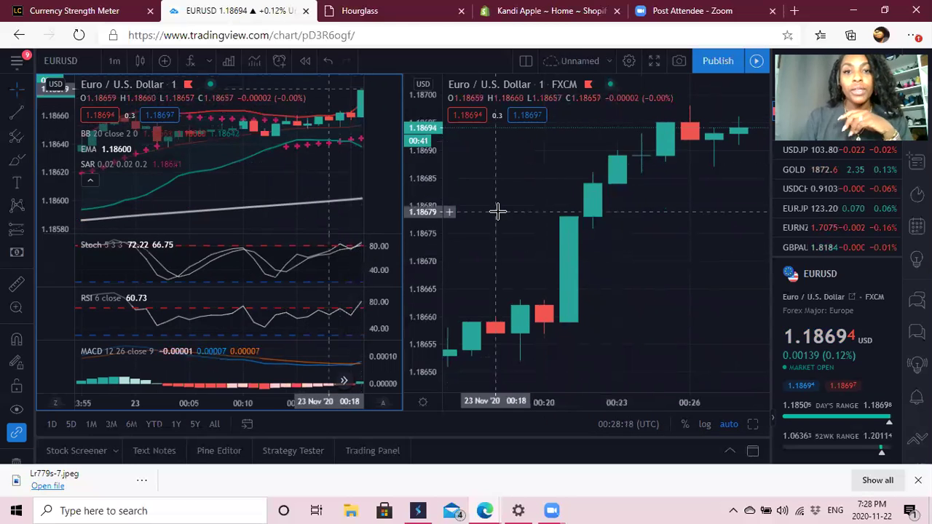
click(506, 158)
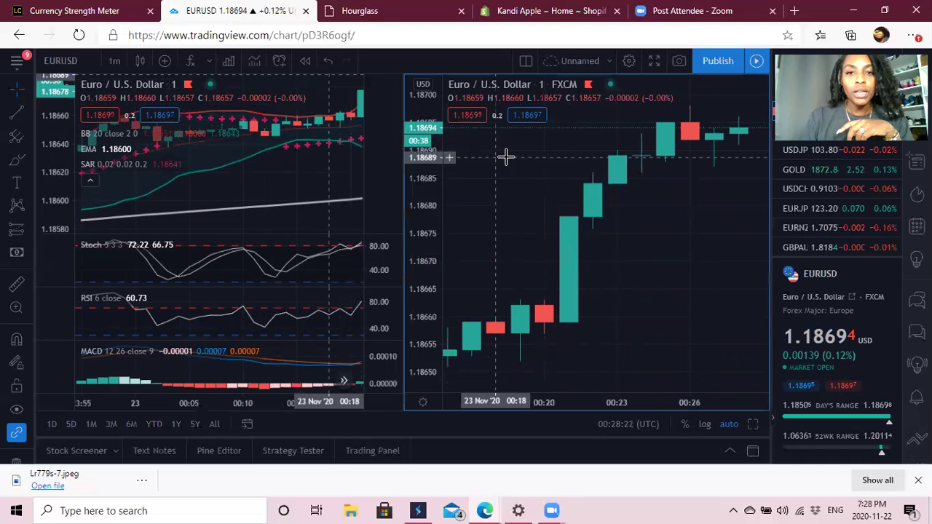
click(119, 58)
click(134, 122)
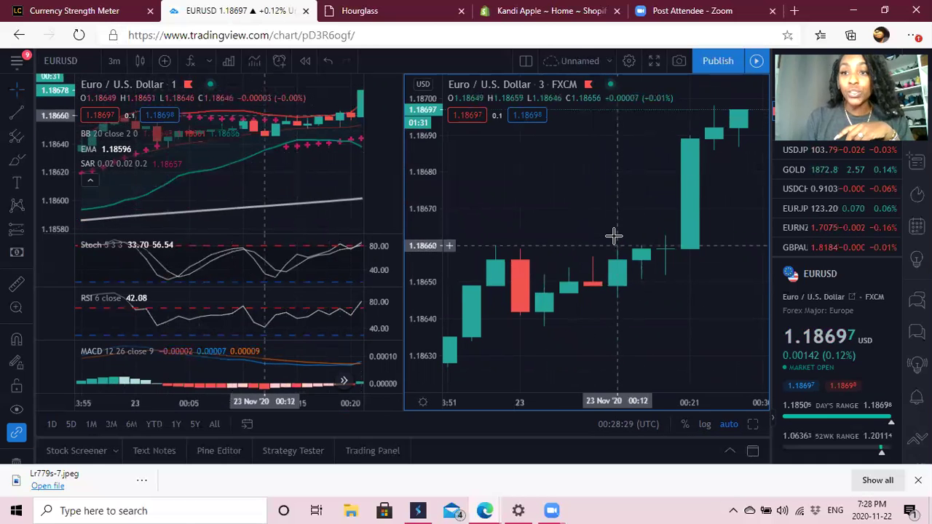
Add Bollinger Bands, MACD, Relative Strength Index and Stochastic from the favorite indicators to the 3-minute chart.
click(191, 61)
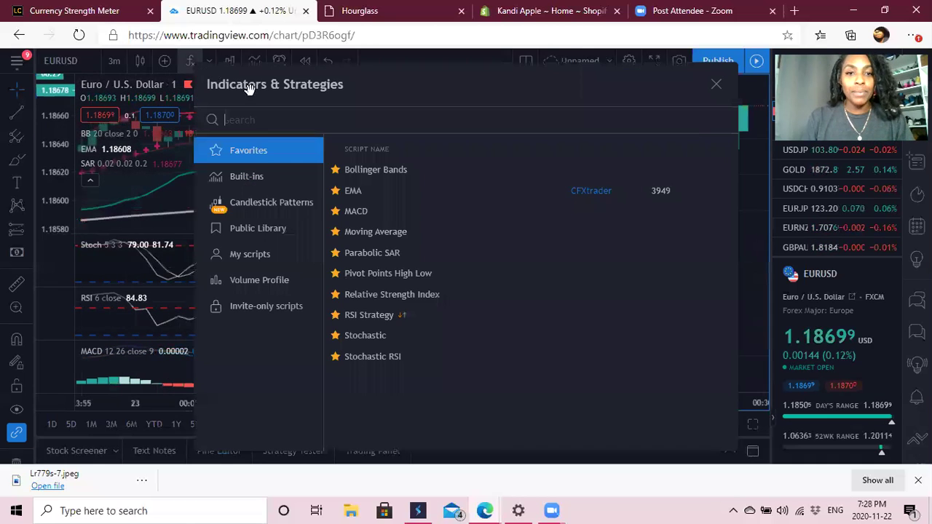
click(372, 214)
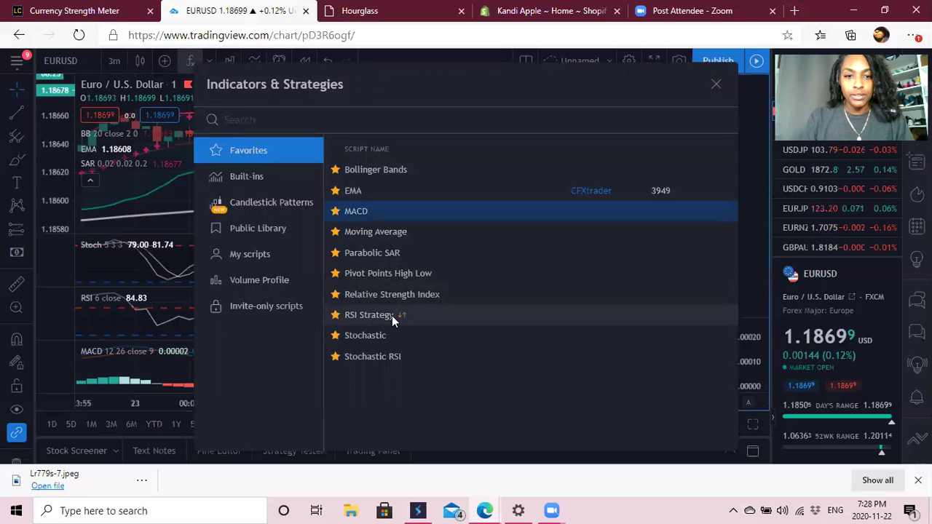
click(380, 334)
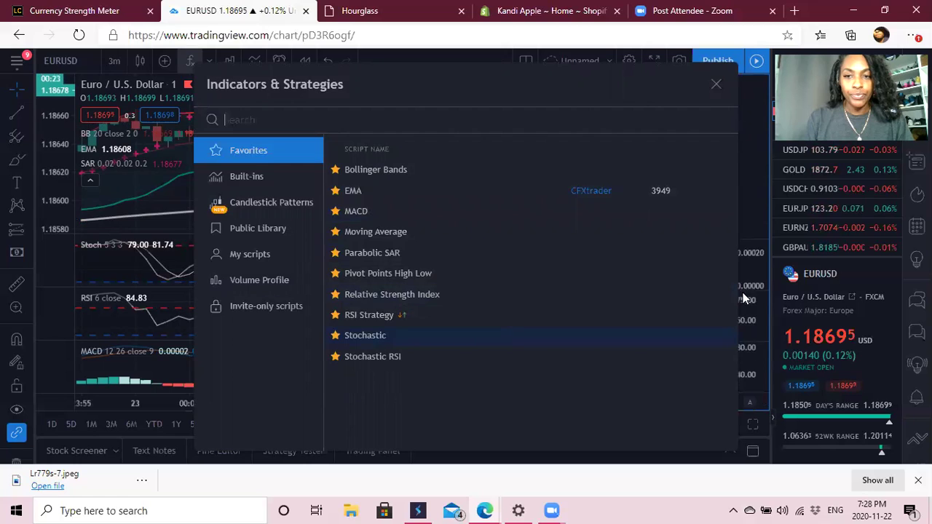
click(752, 217)
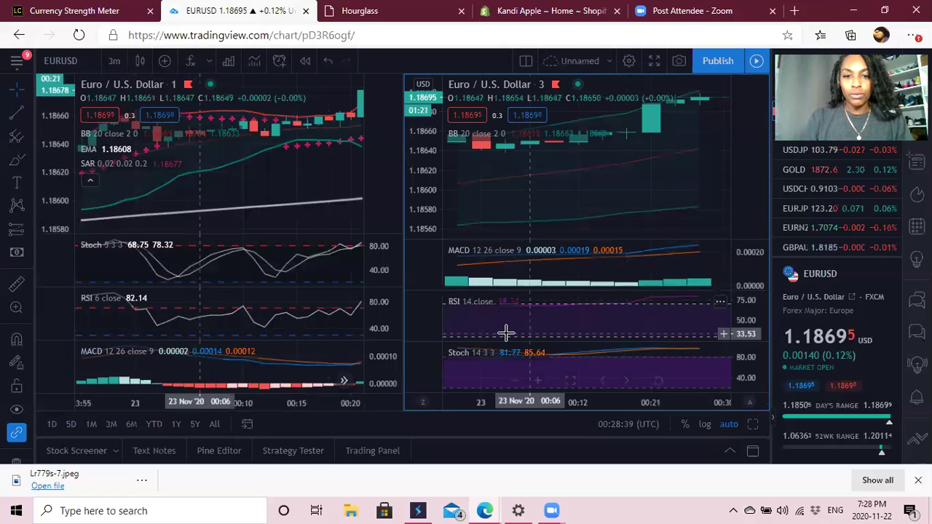
Set the length of the 3-minute chart's RSI to 6 in its input settings.
click(522, 302)
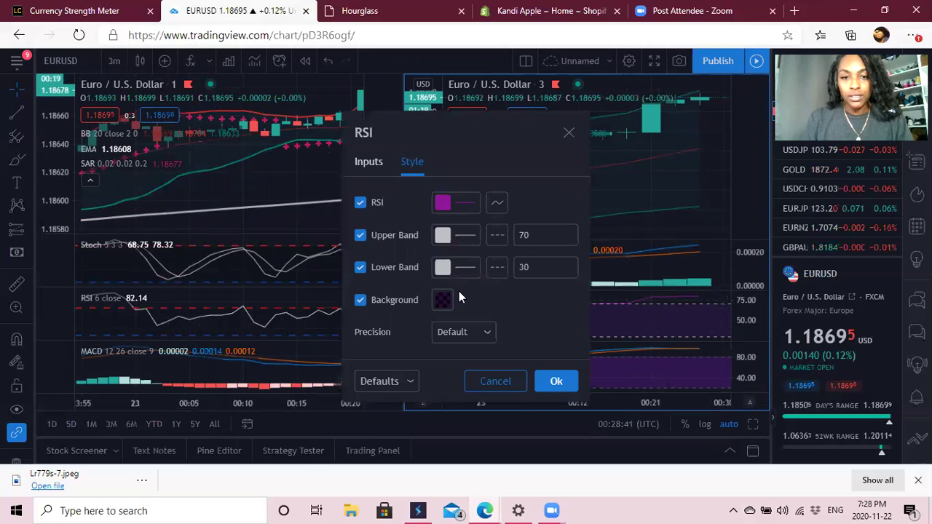
click(367, 166)
text(6)
click(547, 316)
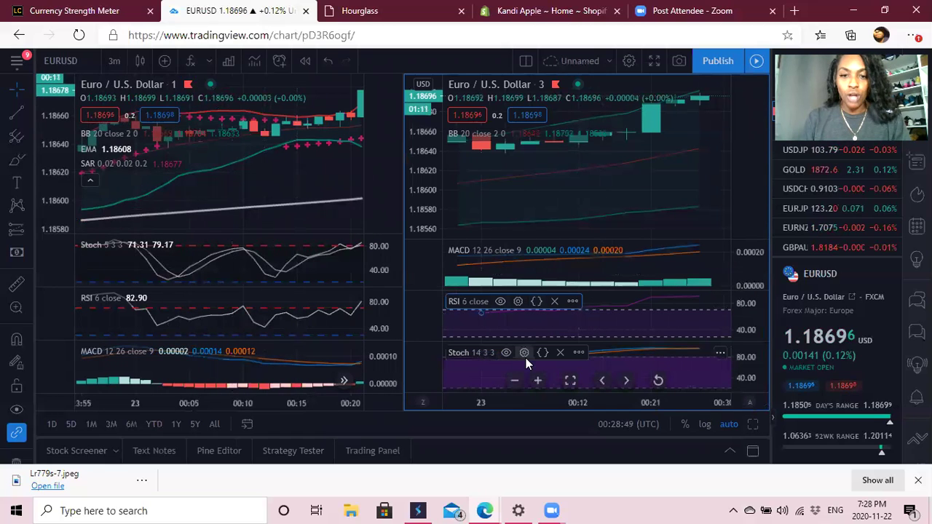
Set the K value of the 3-minute chart's Stochastic to 5 in its input settings.
click(524, 354)
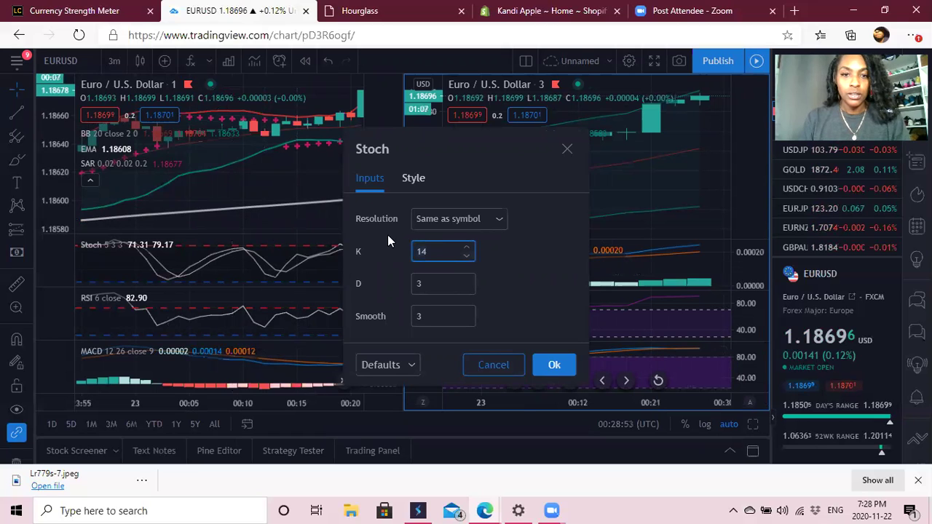
key(BackSpace)
key(BackSpace)
text(9)
click(553, 365)
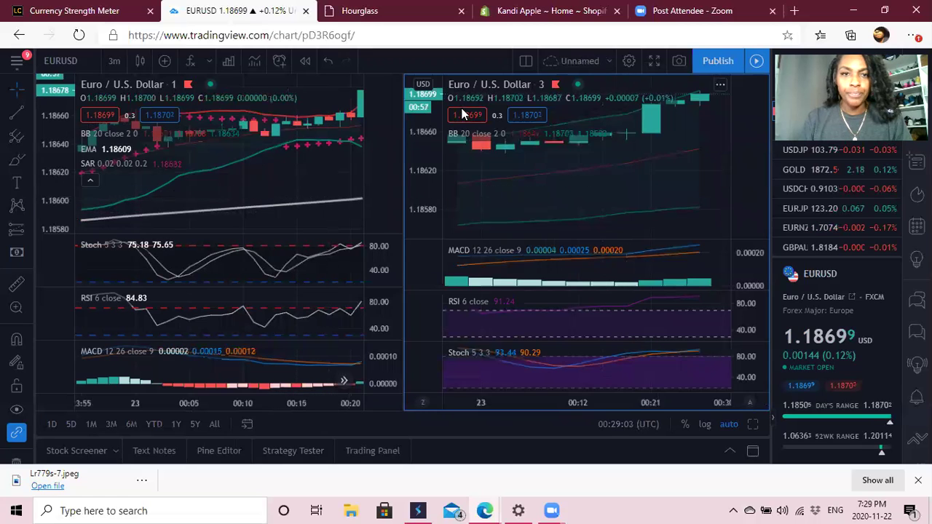
Add the EMA and Parabolic SAR from the favorite indicators to the 3-minute chart.
scroll(569, 197, up, 2)
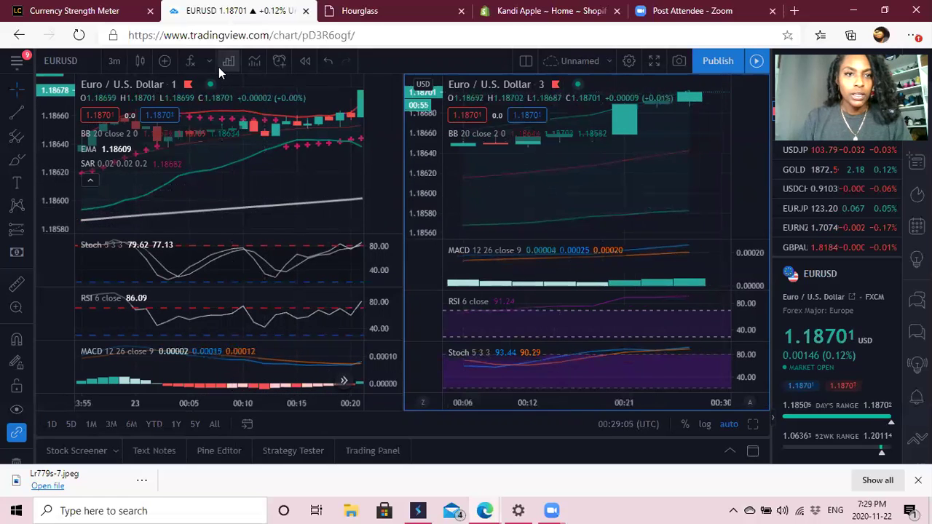
key(slash)
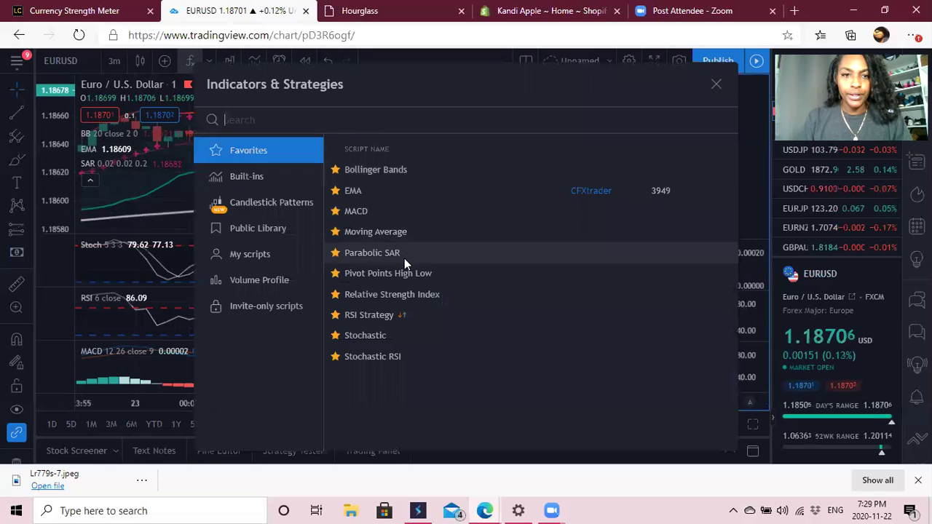
click(391, 194)
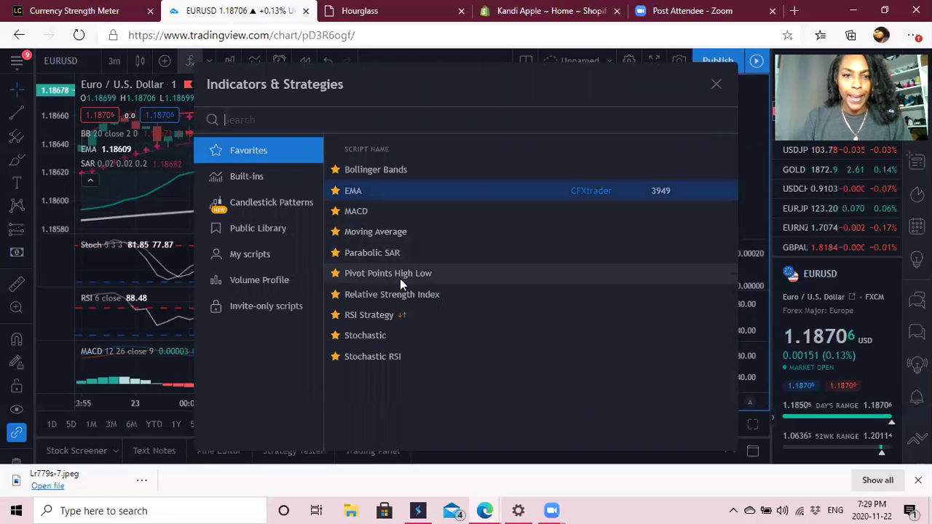
click(389, 252)
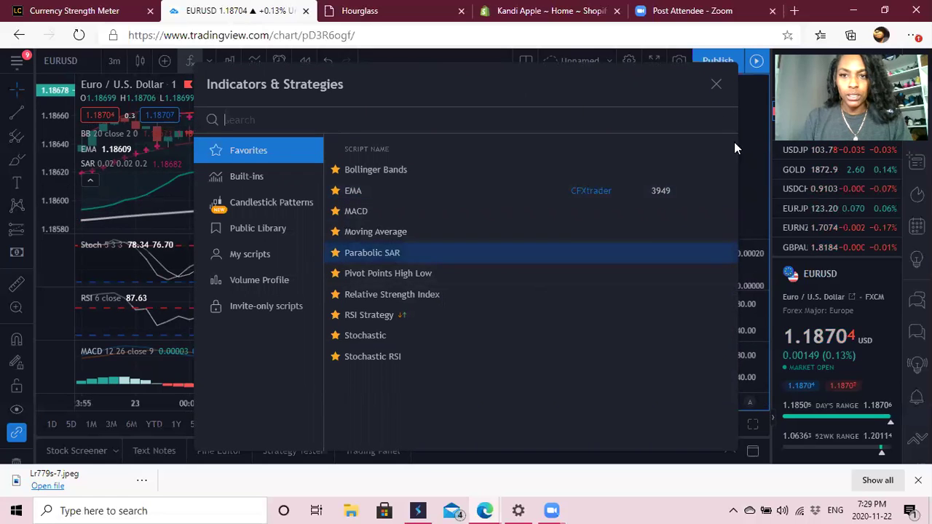
click(751, 176)
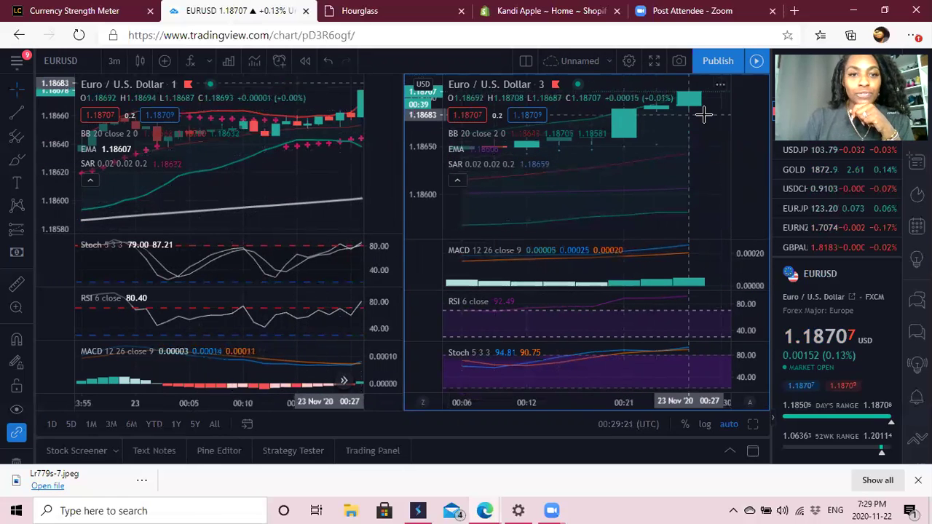
Examine the latest candles on the 1-minute EURUSD chart against its Bollinger Bands, Parabolic SAR and oscillators.
drag(268, 266, 383, 215)
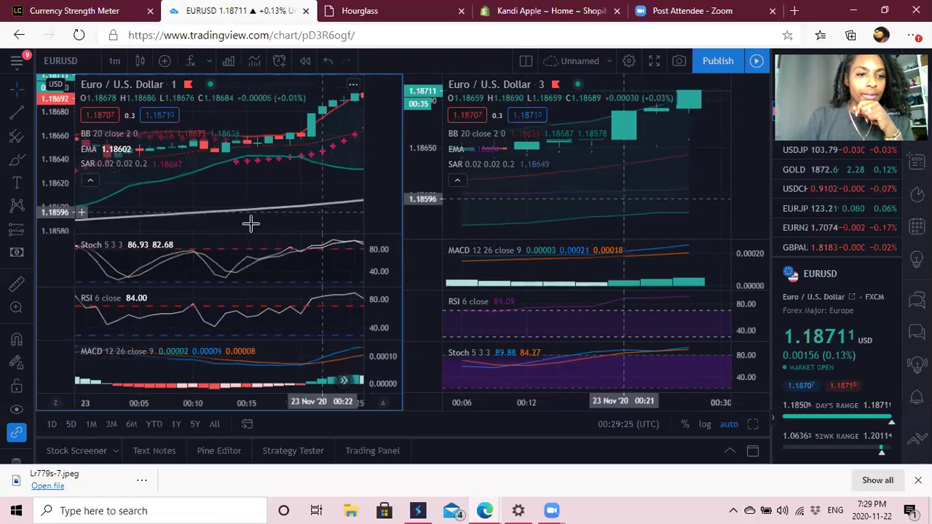
scroll(252, 235, down, 2)
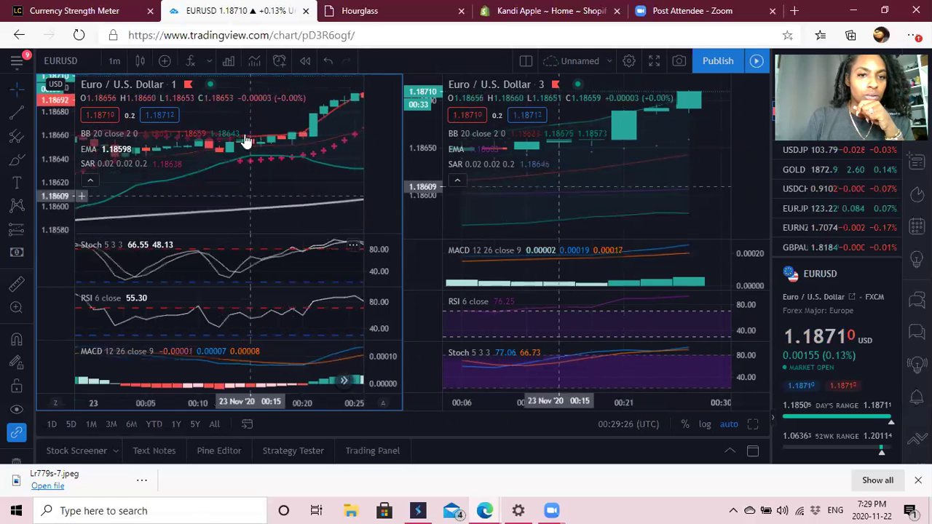
scroll(91, 142, down, 3)
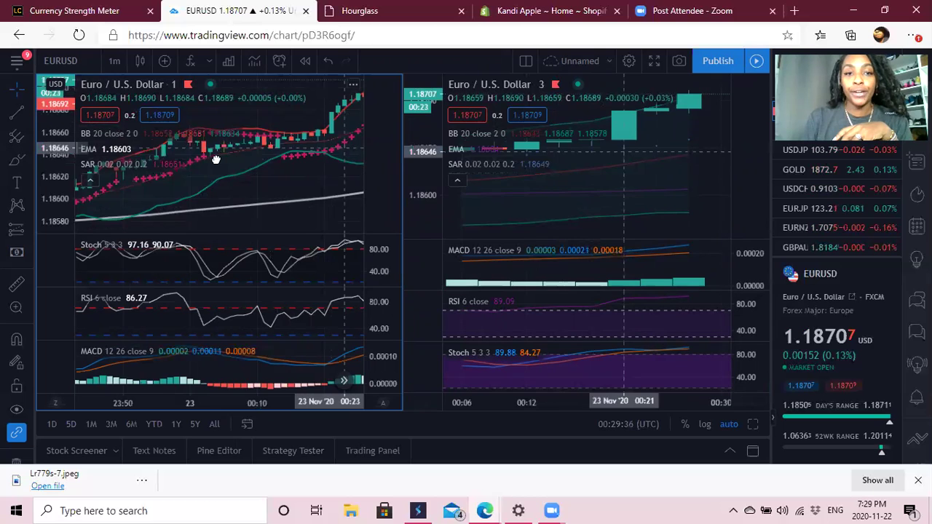
drag(284, 161, 224, 162)
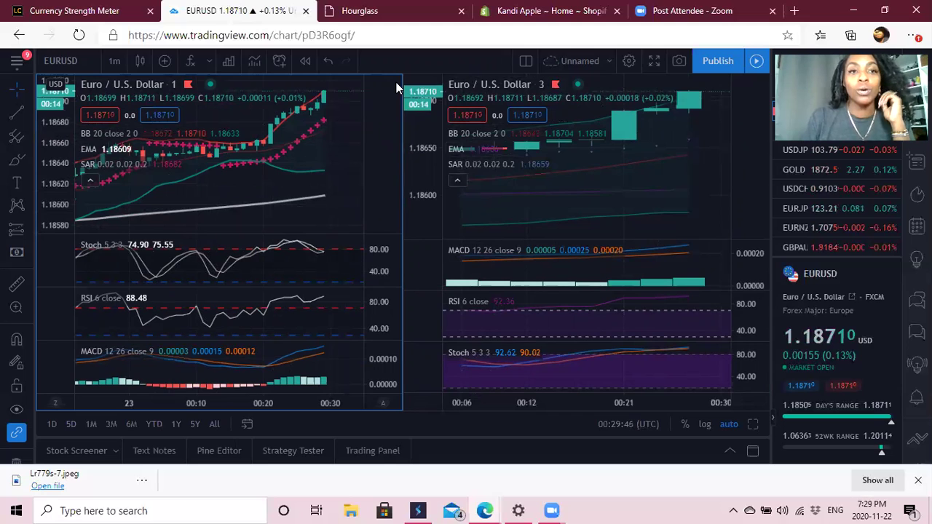
Switch to Hourglass to inspect the 5-minute EURUSD entry price marker, and compare it with the 1-minute and 3-minute TradingView charts.
key(ctrl+Tab)
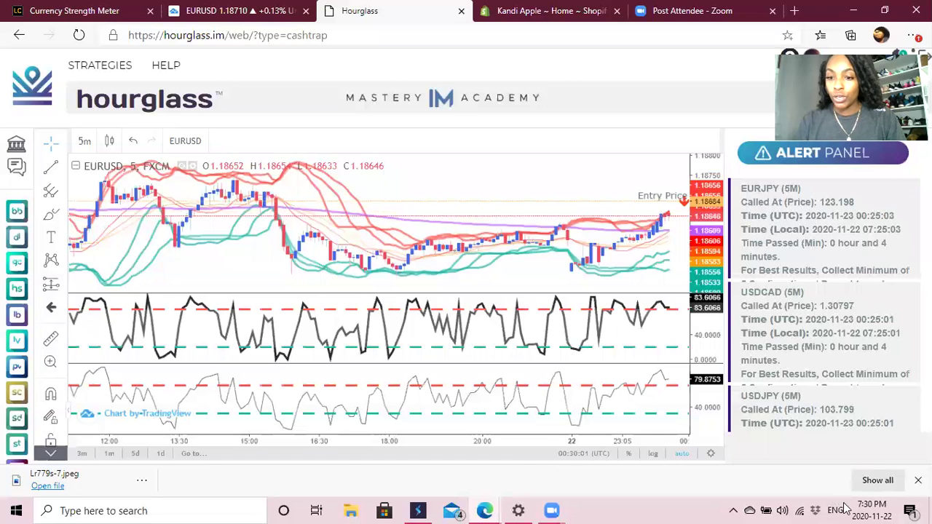
drag(659, 284, 549, 317)
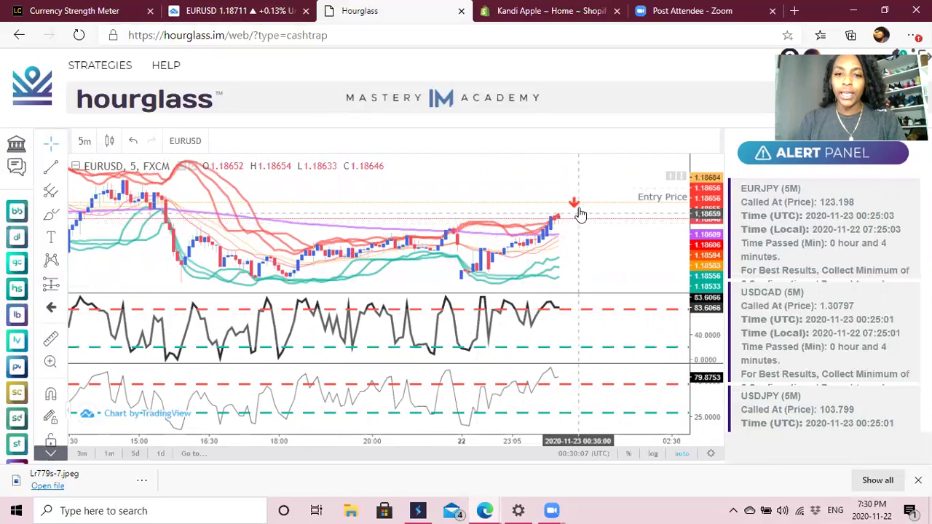
drag(573, 205, 575, 205)
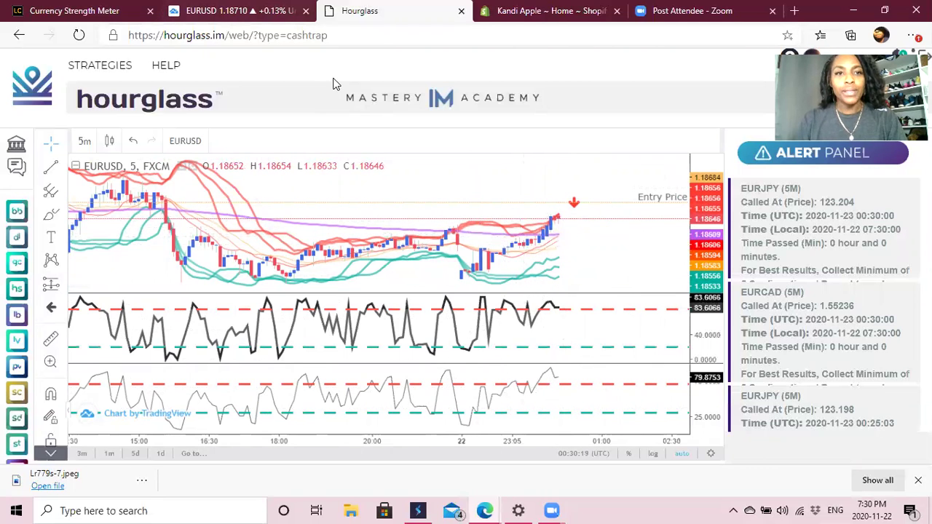
key(ctrl+shift+Tab)
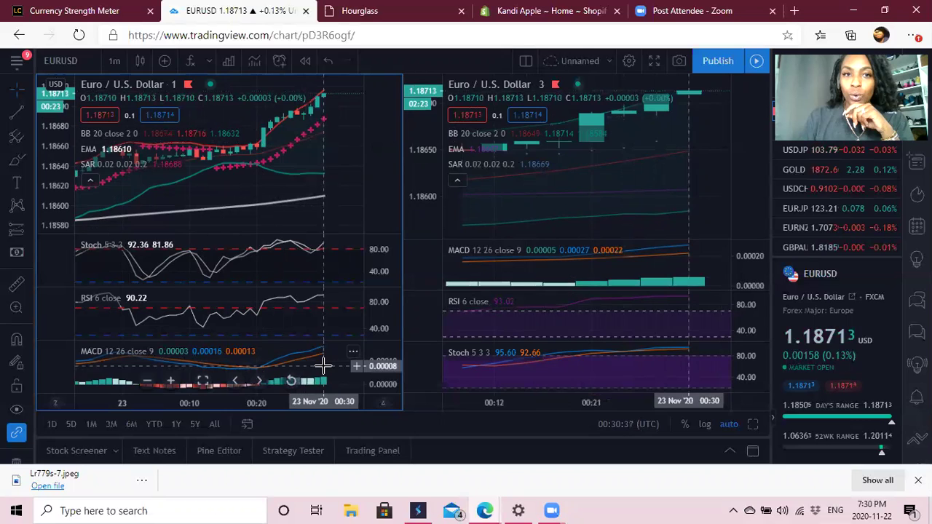
key(ctrl+Tab)
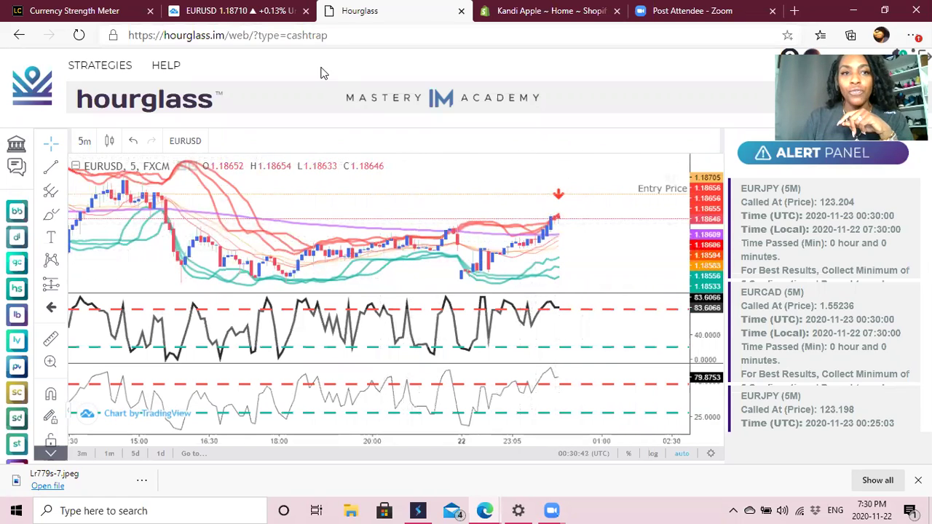
key(ctrl+shift+Tab)
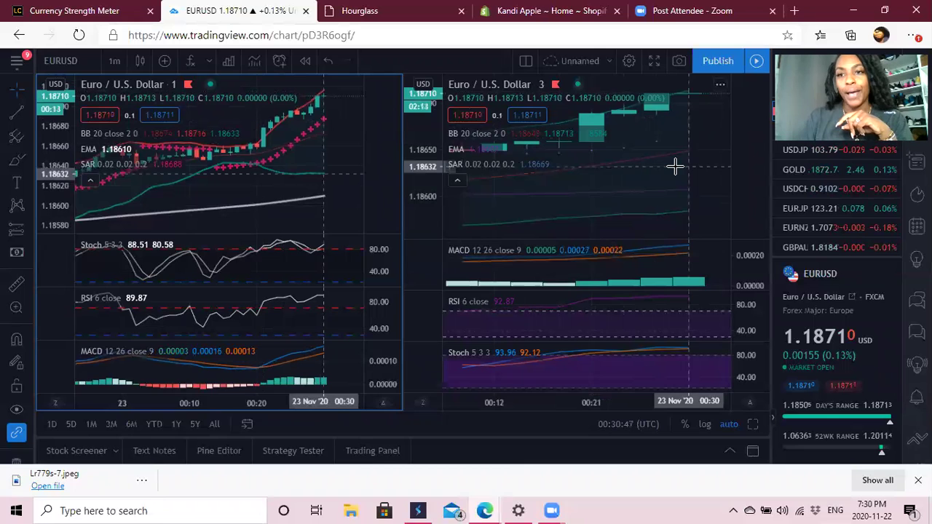